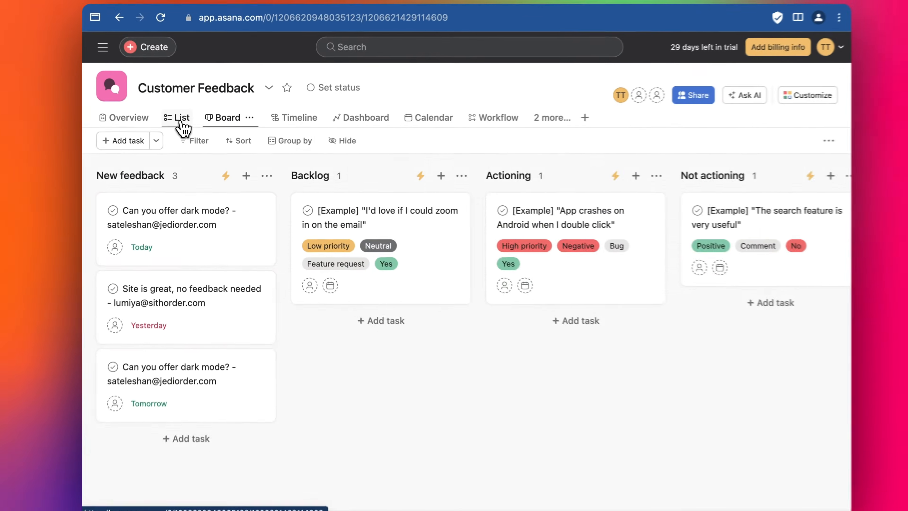
Step: Show the Customer Feedback project as a list and add a text field named Email
left_click(155, 94)
left_click(715, 175)
type("Email")
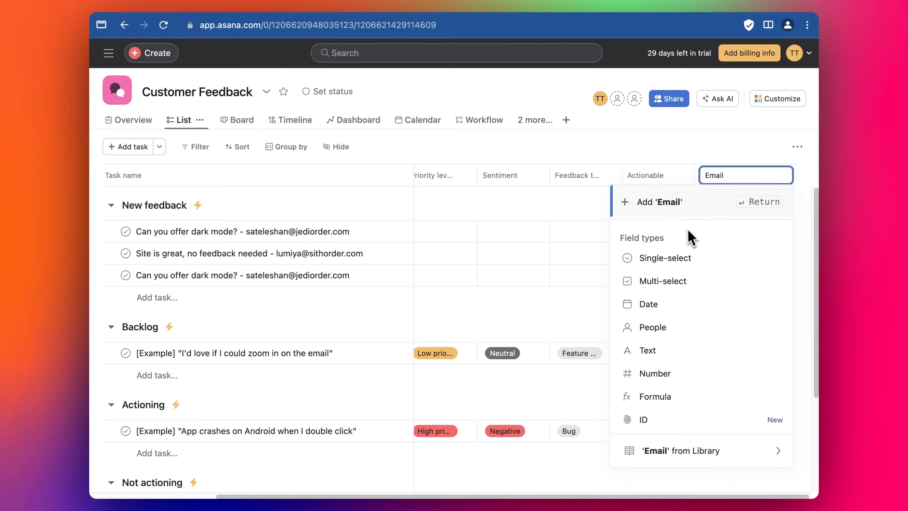
left_click(676, 360)
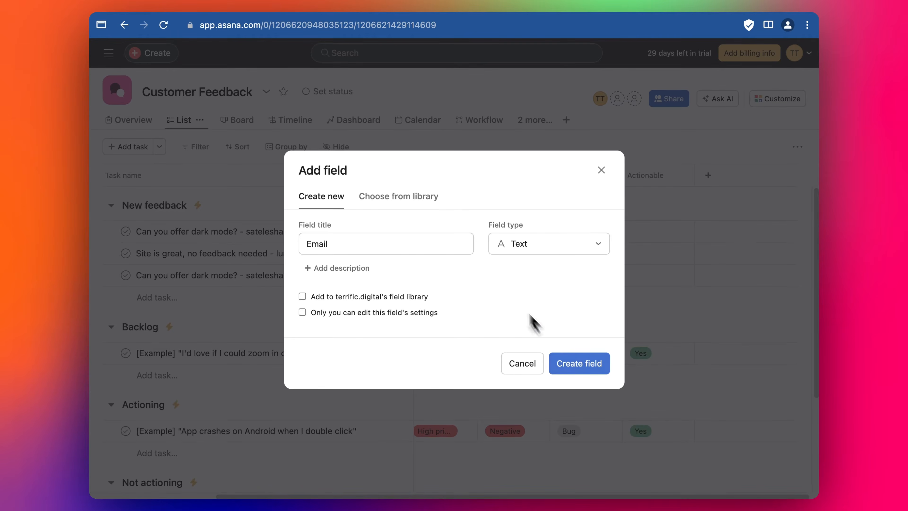
left_click(588, 368)
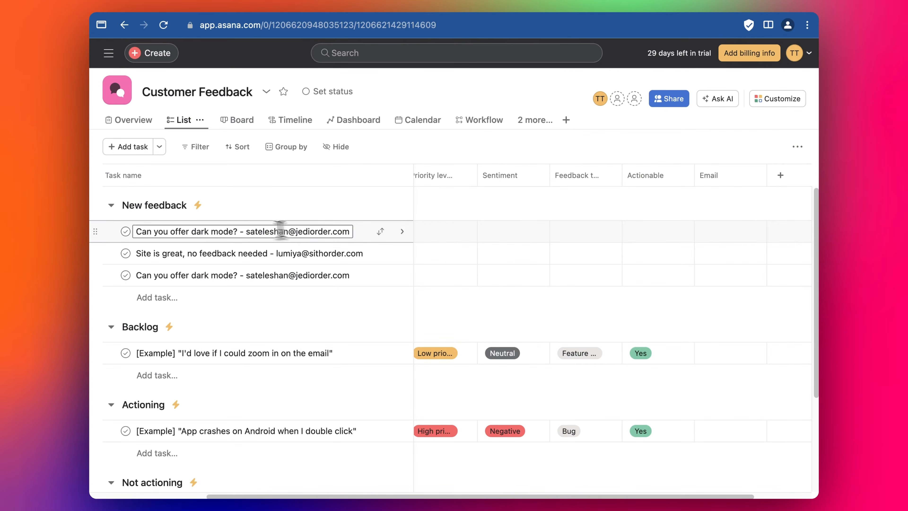
Step: Copy the email address from the first new feedback task's name into its Email field
left_click_drag(263, 230, 269, 229)
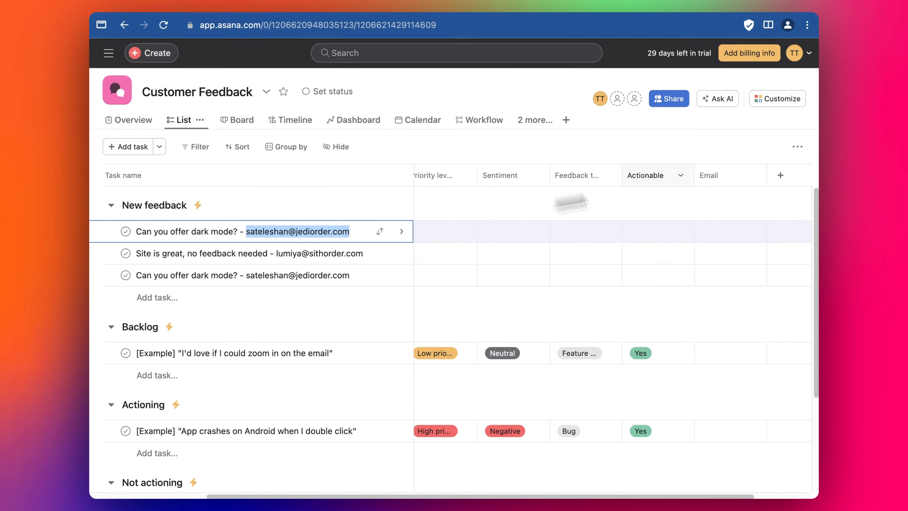
left_click(732, 224)
key("super+v")
key("Return")
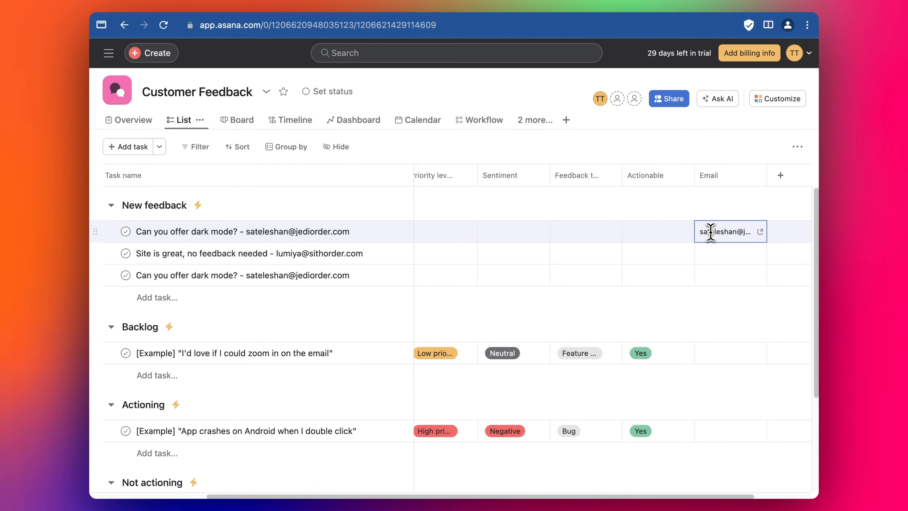
Step: Fill the Email field of the "Site is great, no feedback needed" task with the address from its name
left_click(289, 254)
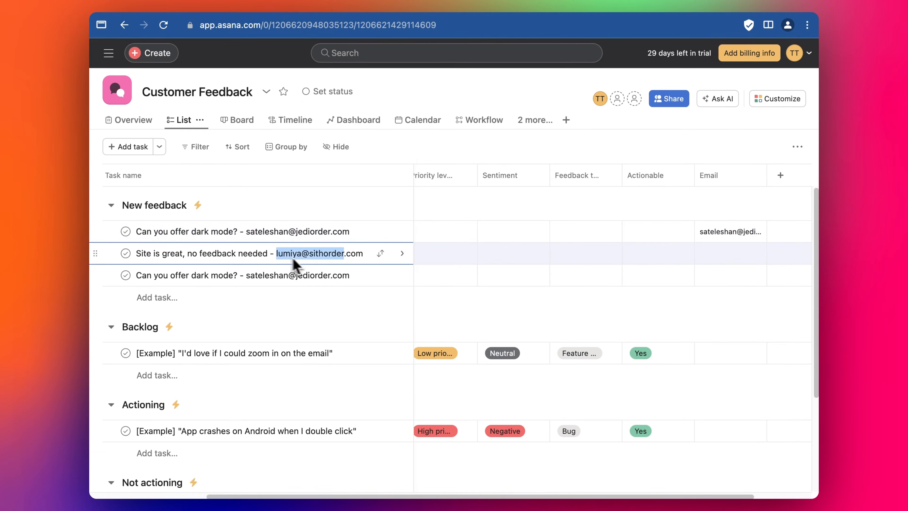
left_click(727, 252)
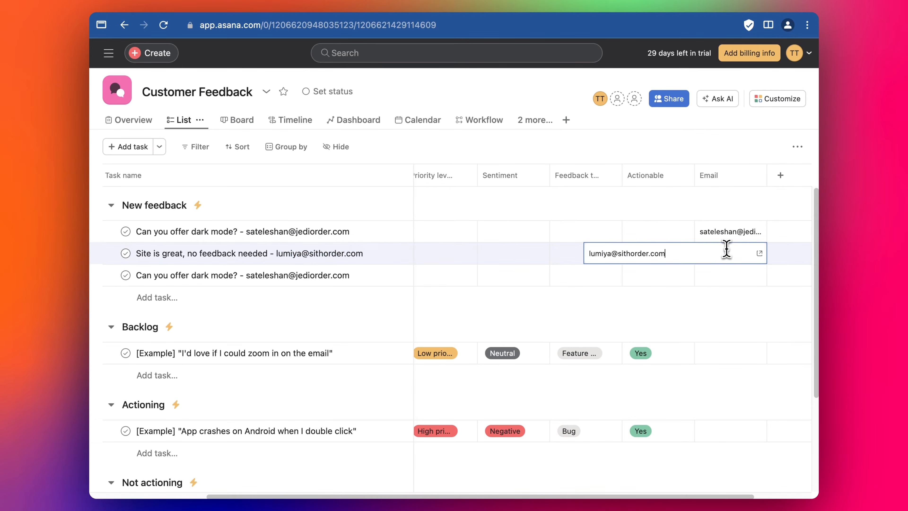
key("Return")
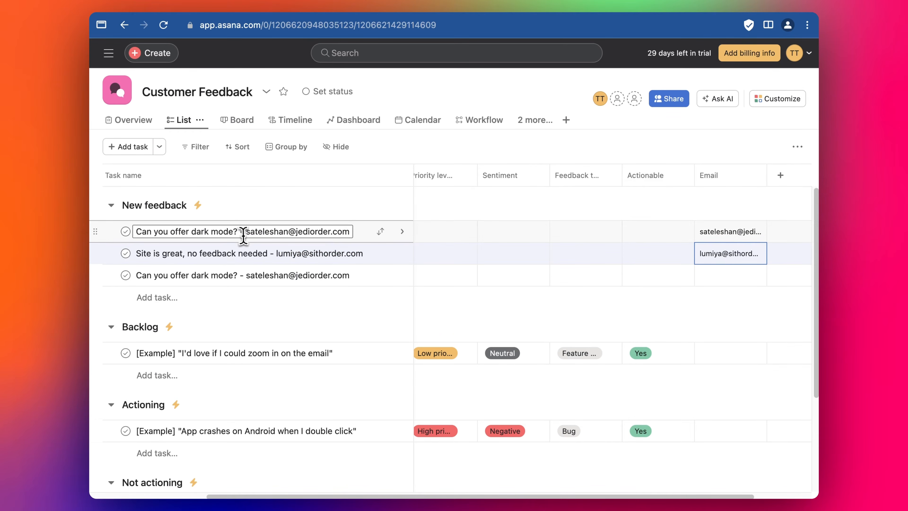
Step: Remove the email addresses from the names of the first two new feedback tasks and delete the duplicate dark mode task
left_click(243, 232)
key("super+x")
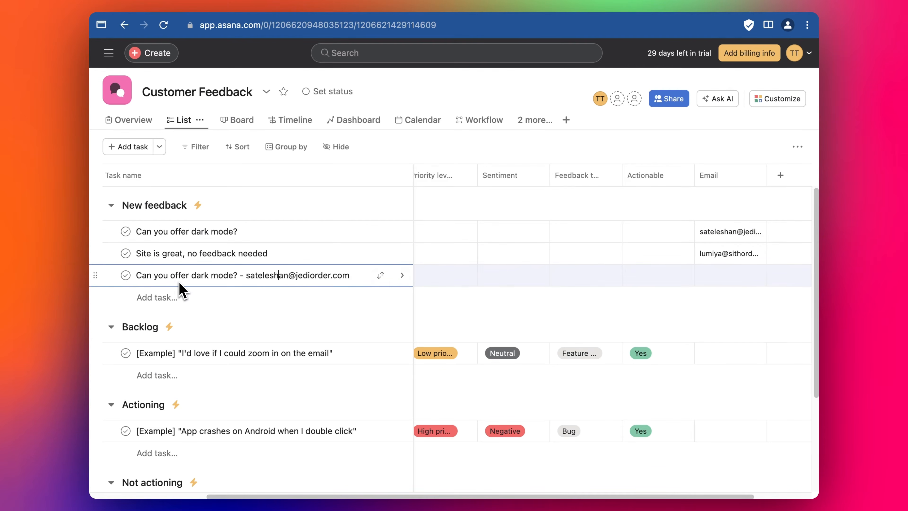
key("Tab+BackSpace")
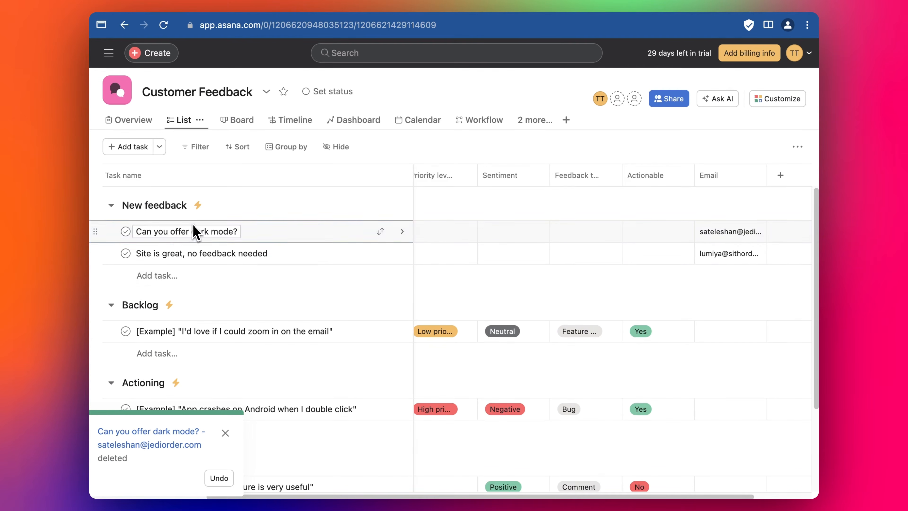
left_click(195, 228)
Step: Show the project as a board and move the "Can you offer dark mode?" card from New feedback to Actioning
left_click(240, 120)
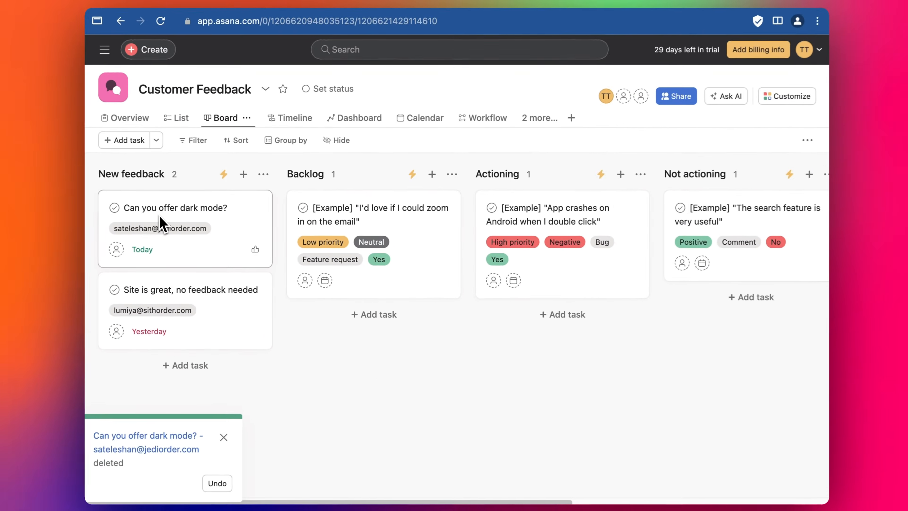
left_click_drag(64, 241, 479, 374)
left_click_drag(422, 313, 553, 338)
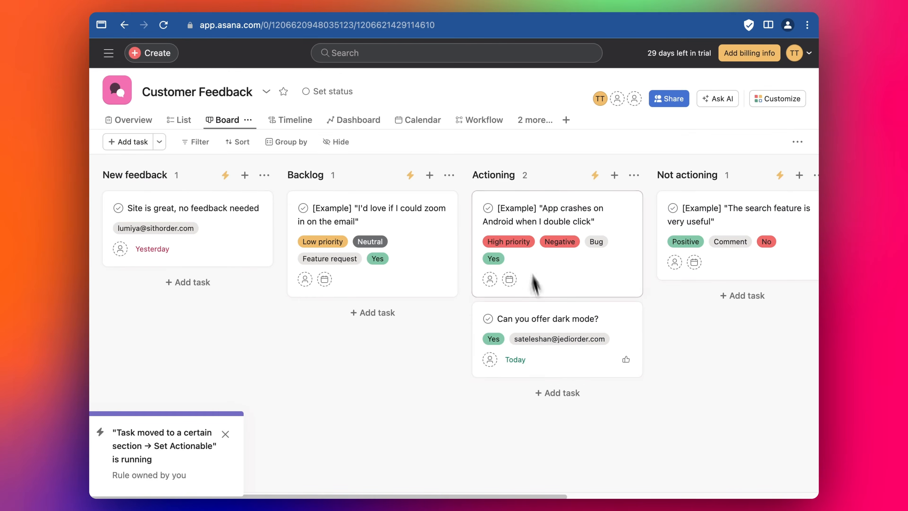
Step: Create a light green tag named Thanks on the "Can you offer dark mode?" task and close its details
left_click(553, 338)
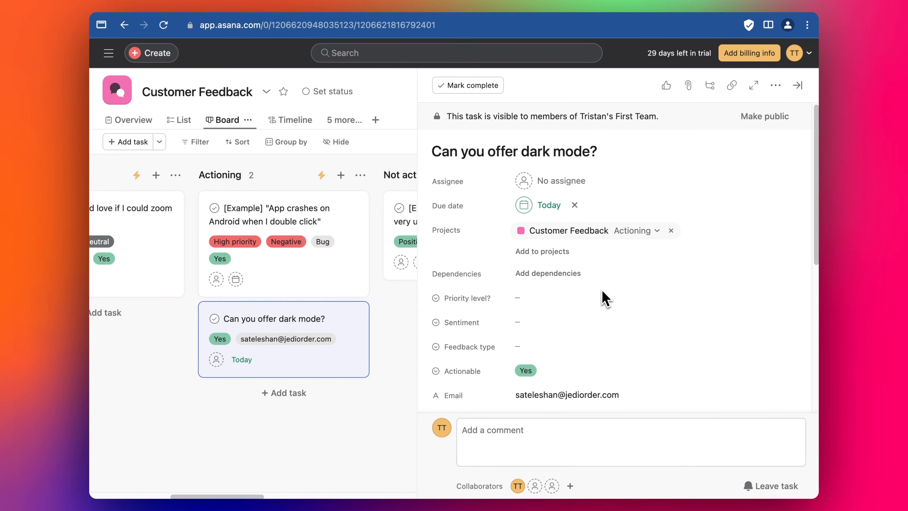
key("Tab+t")
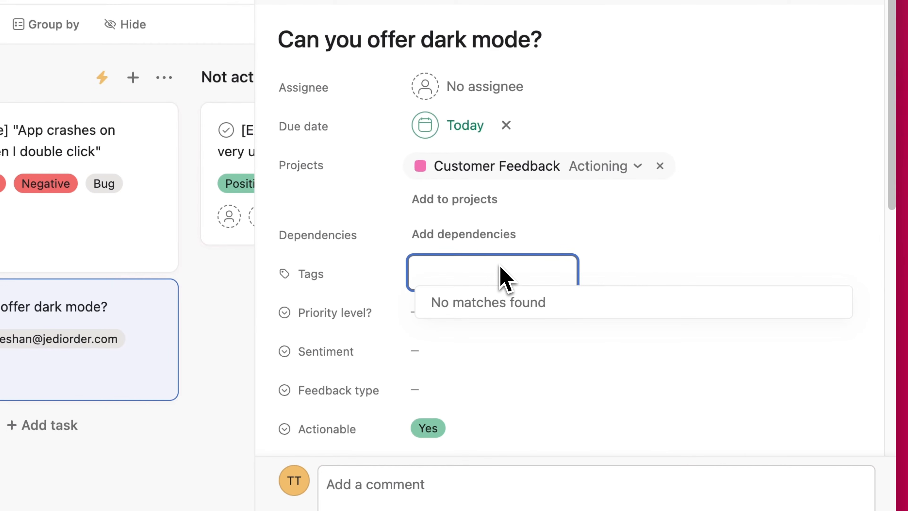
type("Thanks")
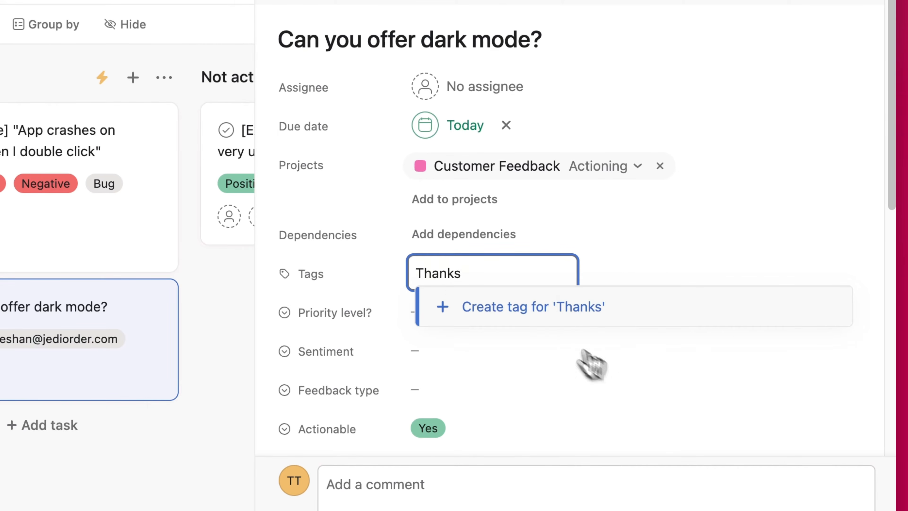
left_click(556, 315)
left_click(481, 342)
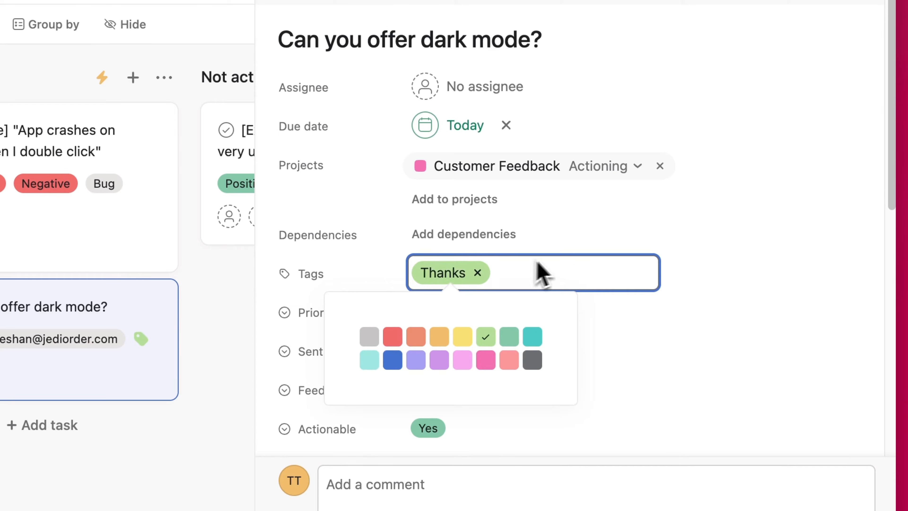
left_click(754, 264)
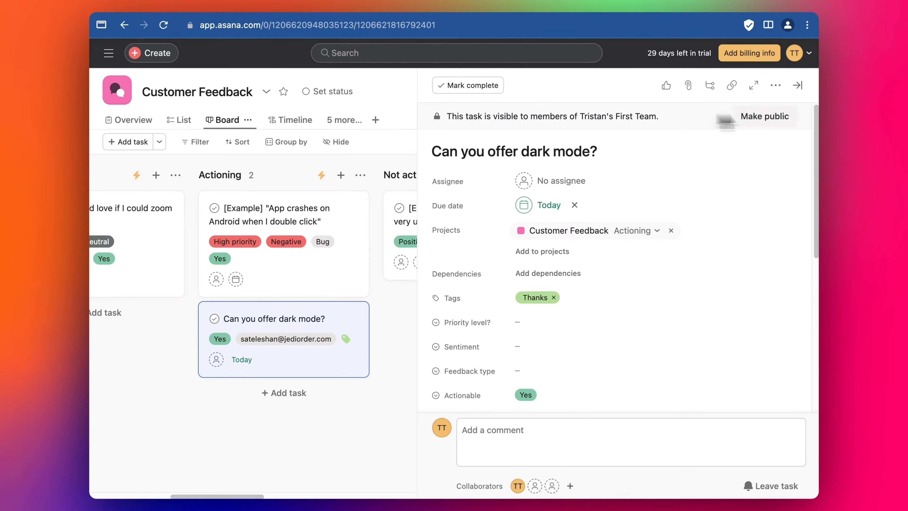
left_click(797, 85)
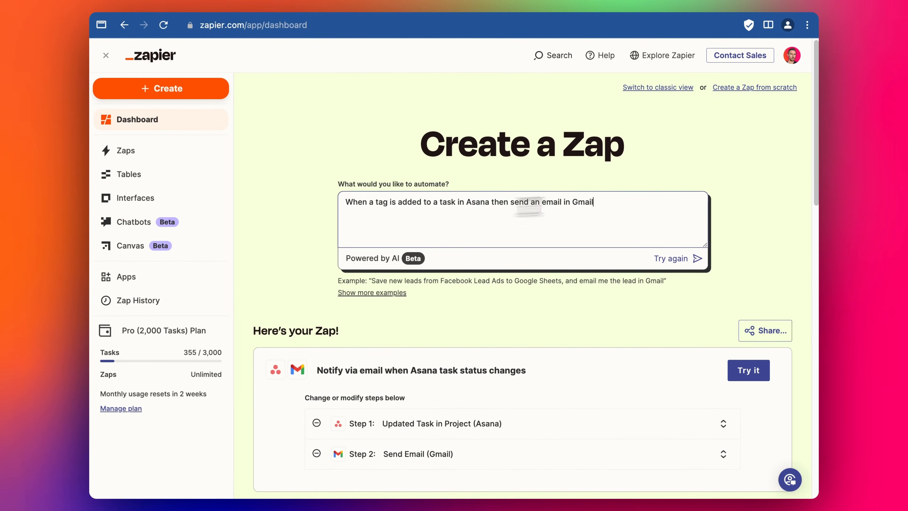
Step: Switch to Zapier, start the suggested Zap that sends a Gmail email when an Asana tag is added, and select its Asana account
left_click_drag(621, 203, 305, 216)
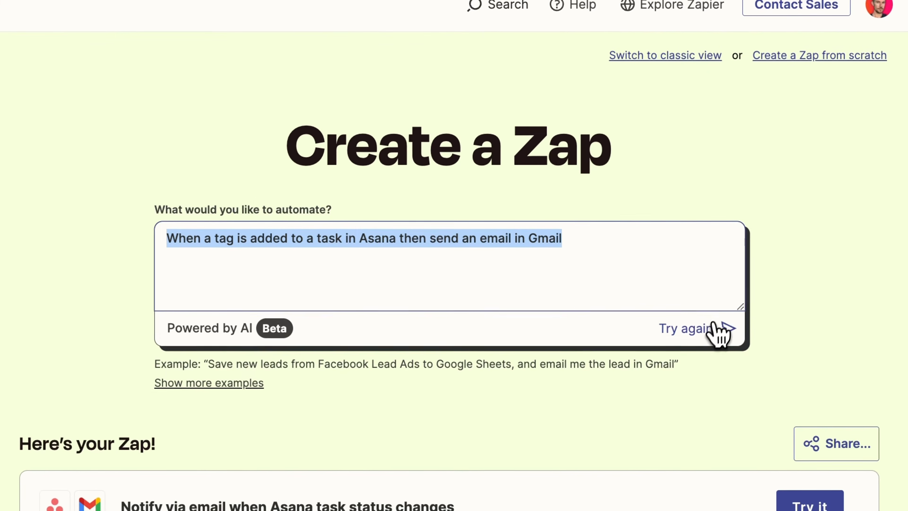
left_click(815, 348)
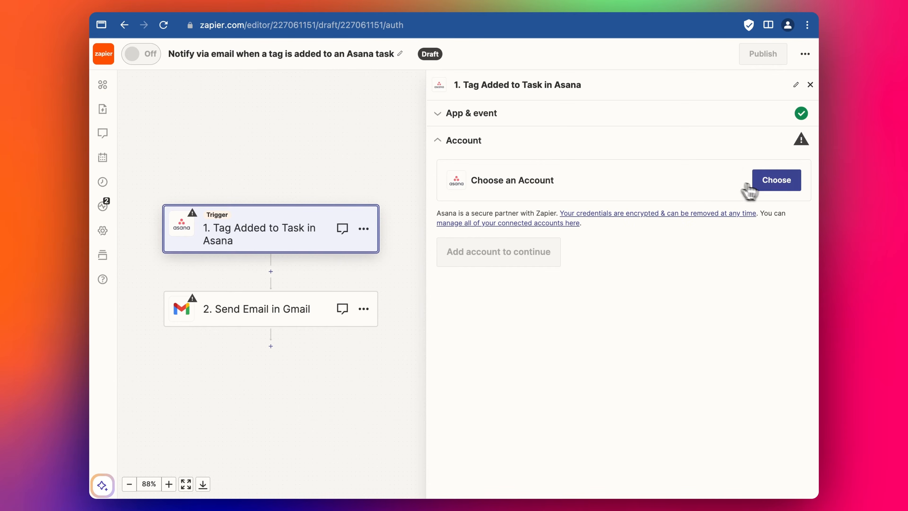
left_click(774, 188)
left_click(543, 277)
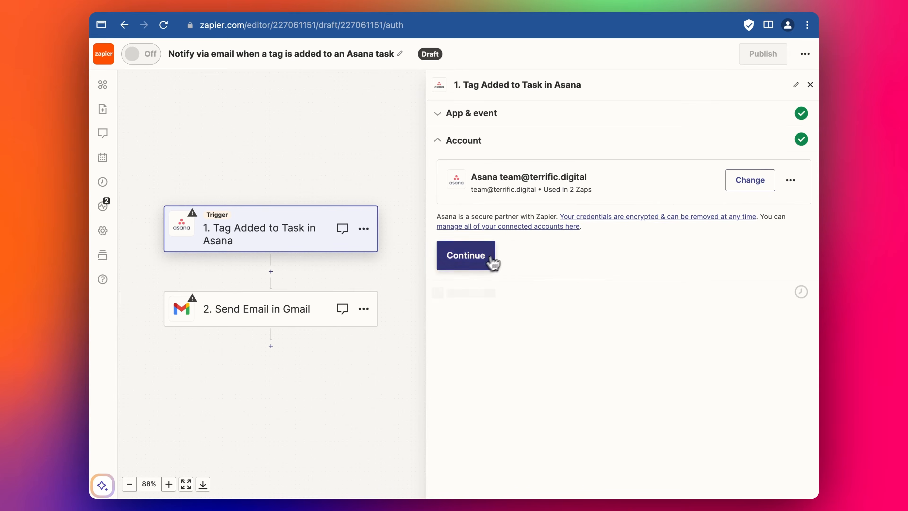
left_click(492, 263)
Step: Set the Asana trigger's workspace to terrific.digital and its tag to the first Thanks entry, and reopen the tag choices
left_click(564, 222)
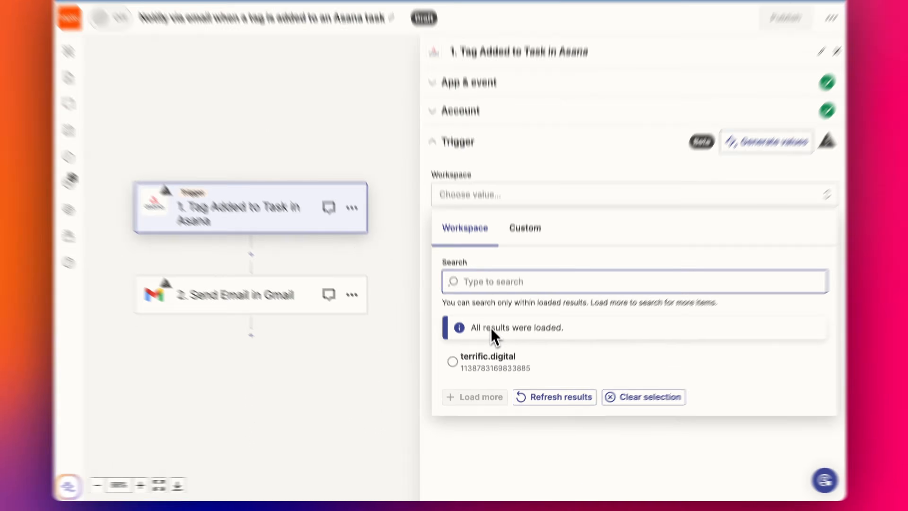
left_click(495, 354)
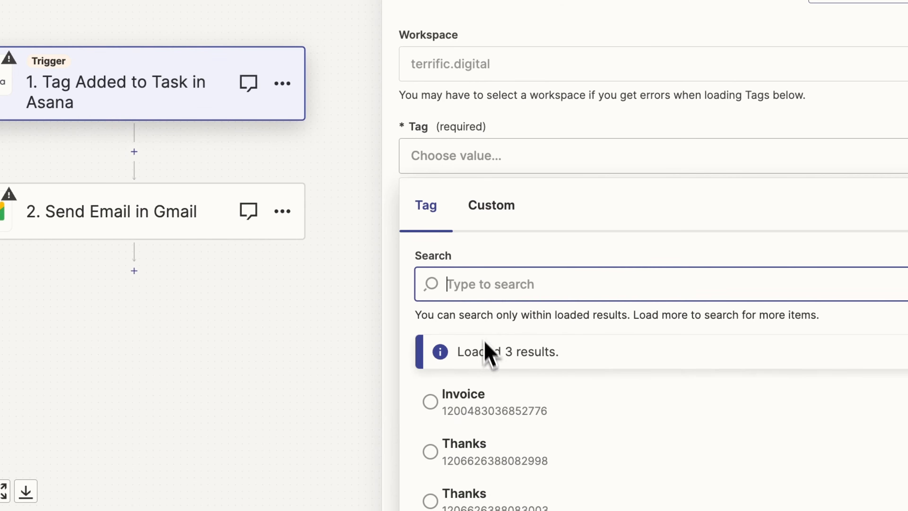
left_click(465, 447)
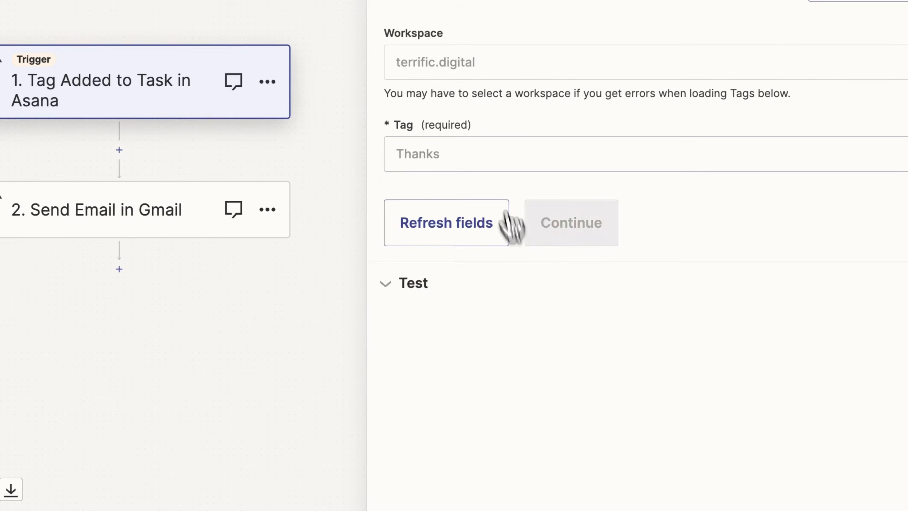
left_click(507, 168)
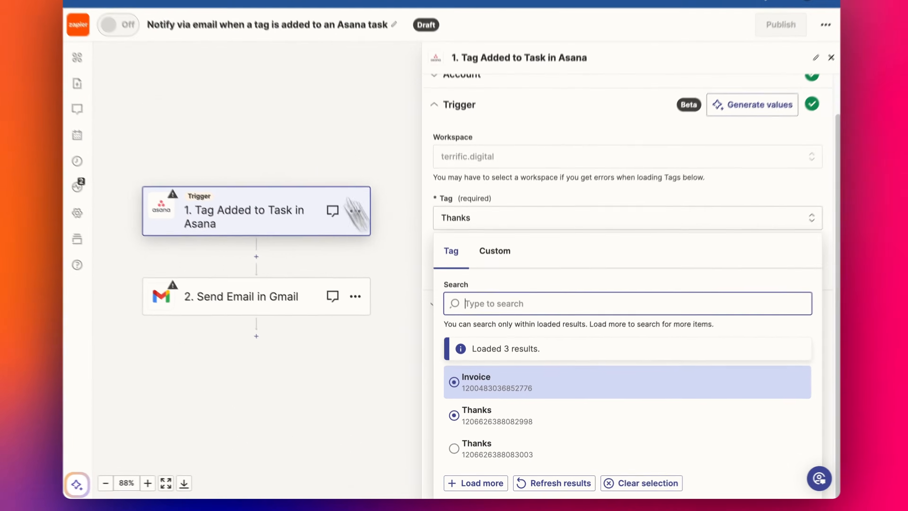
Step: Switch to Asana, open the Thanks tag from the "Can you offer dark mode?" task to check its ID in the URL, and return to the board
left_click(232, 7)
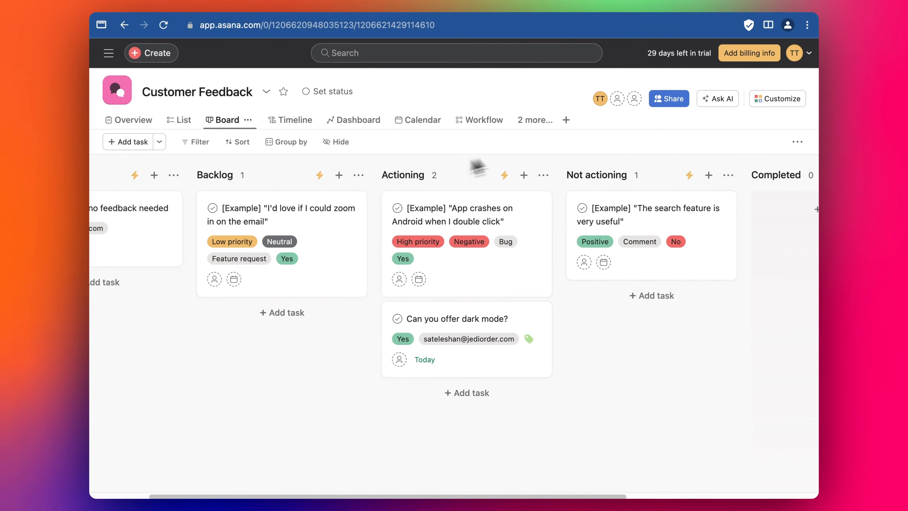
left_click(533, 342)
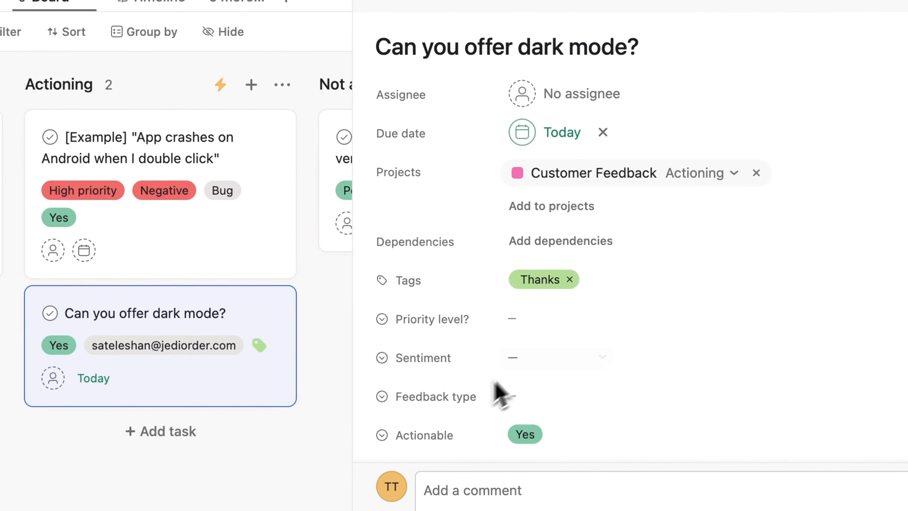
left_click(539, 282)
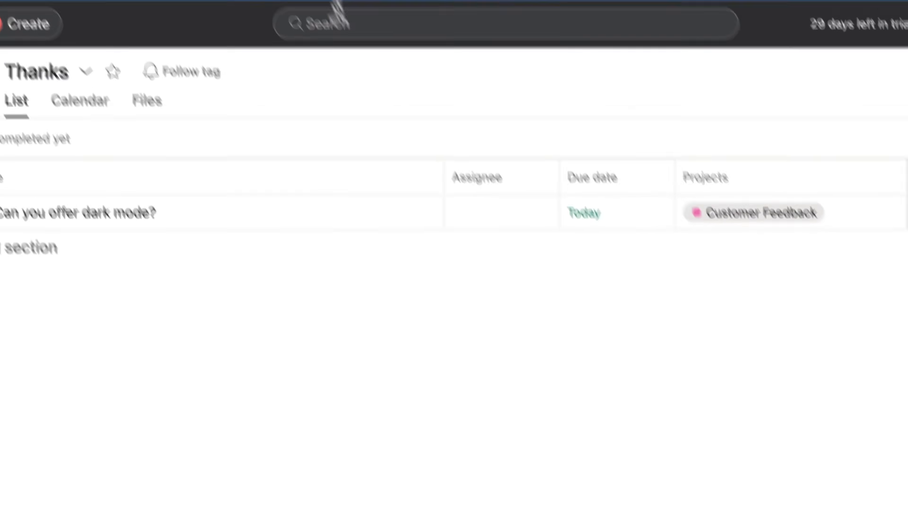
left_click_drag(378, 32, 361, 28)
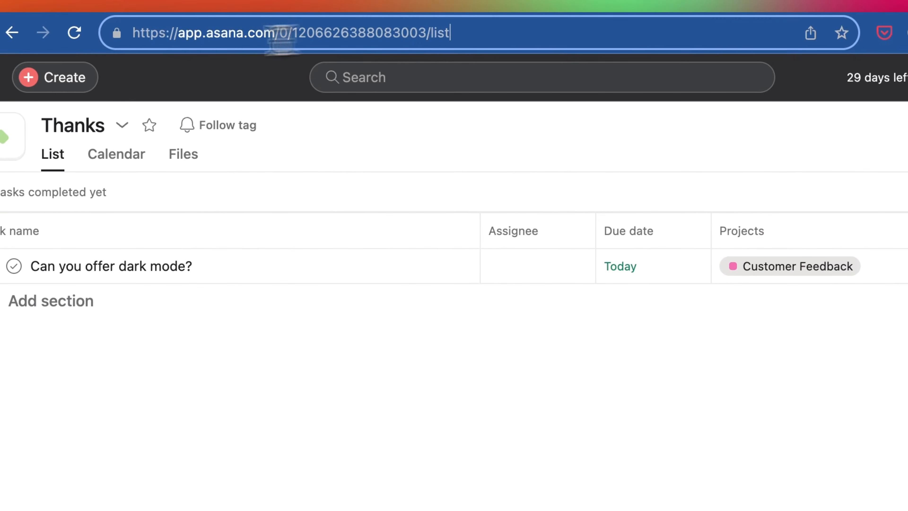
left_click(12, 32)
left_click(12, 33)
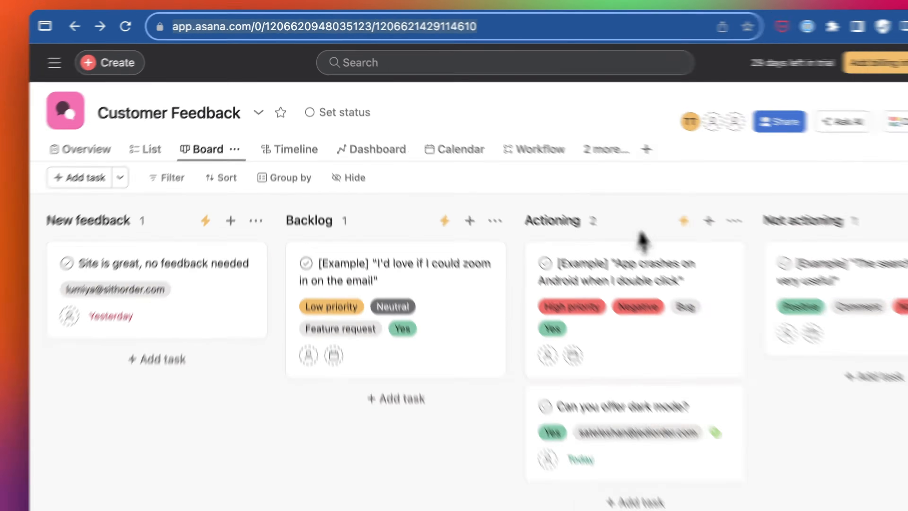
left_click(396, 4)
left_click(471, 11)
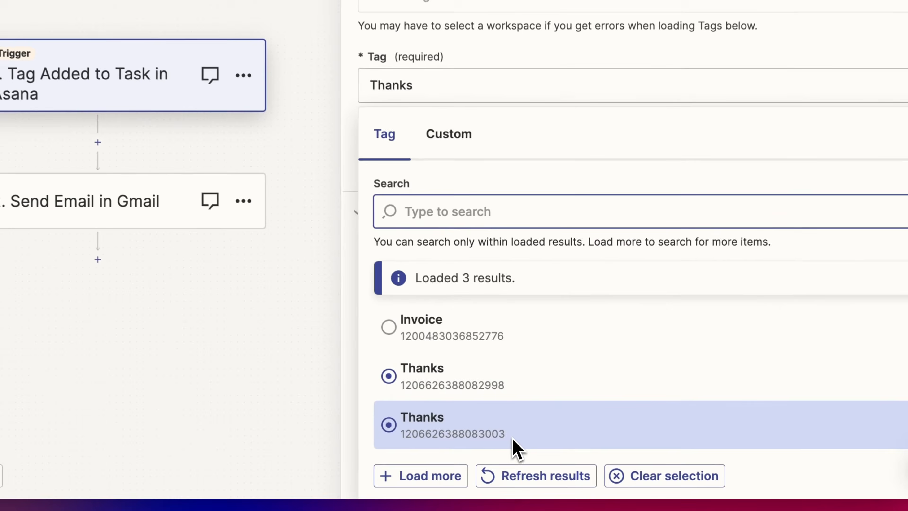
left_click(529, 456)
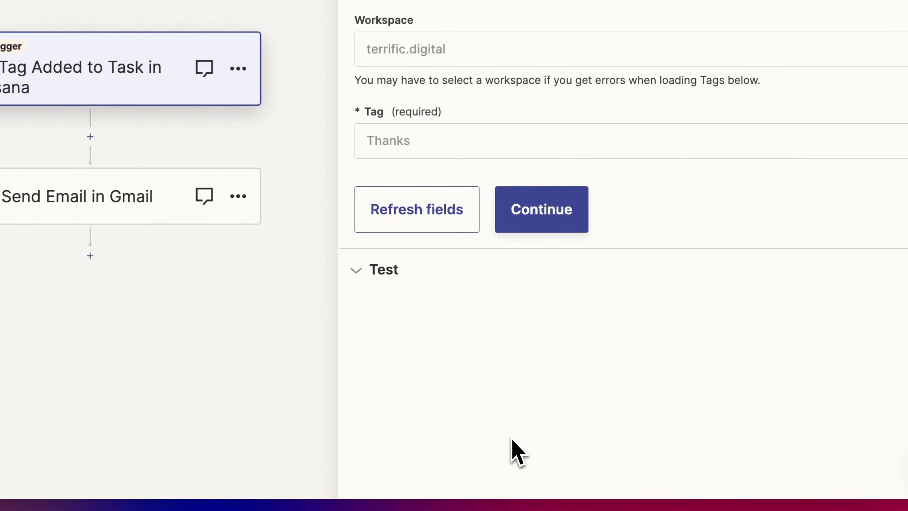
left_click(538, 226)
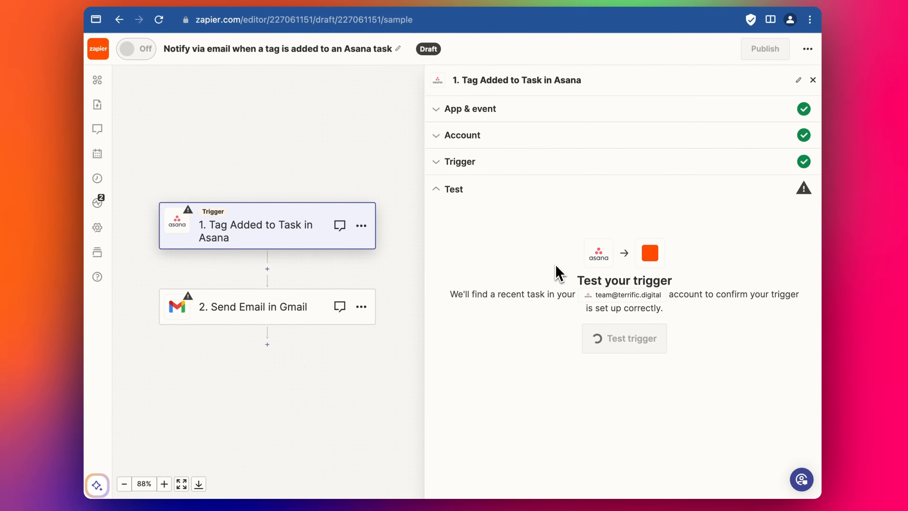
Step: Test the Asana trigger and examine the fields of the retrieved task record
left_click(624, 339)
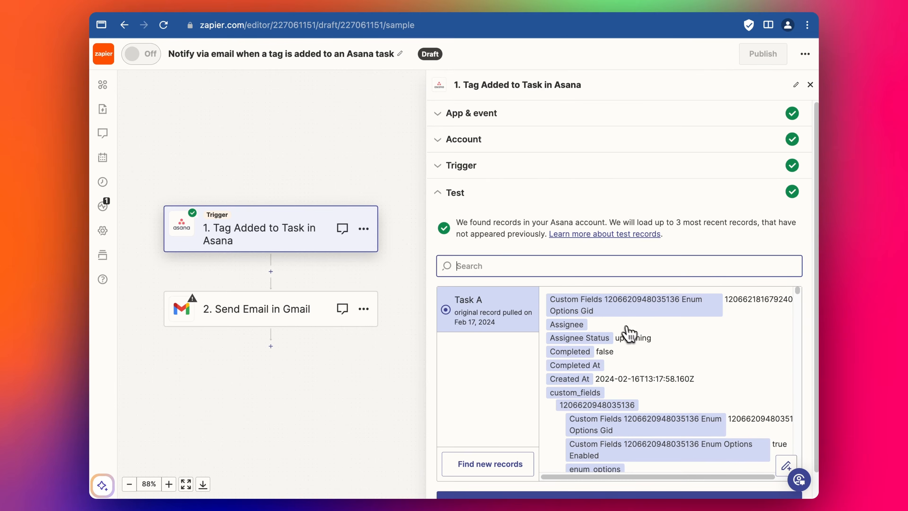
scroll(631, 356, "down", 5)
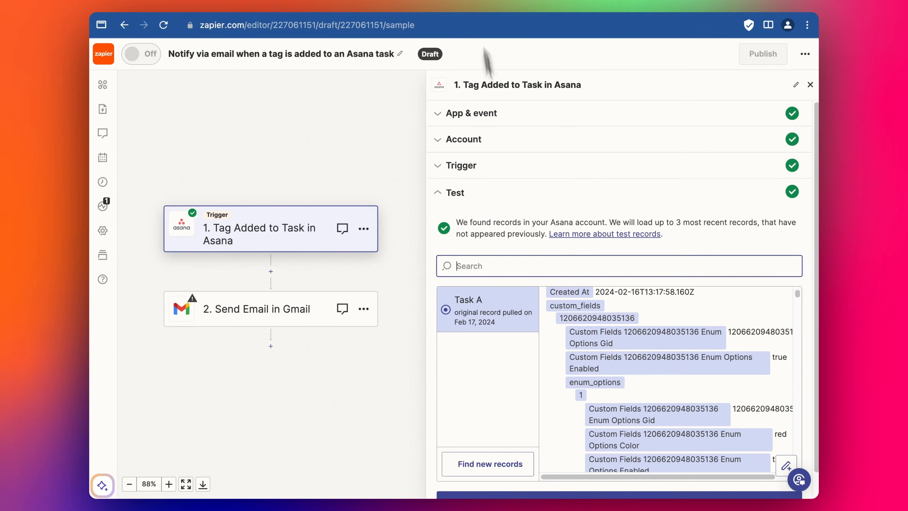
Step: Search the retrieved Asana record for "dark" and examine the task's name and surrounding fields
type("dark")
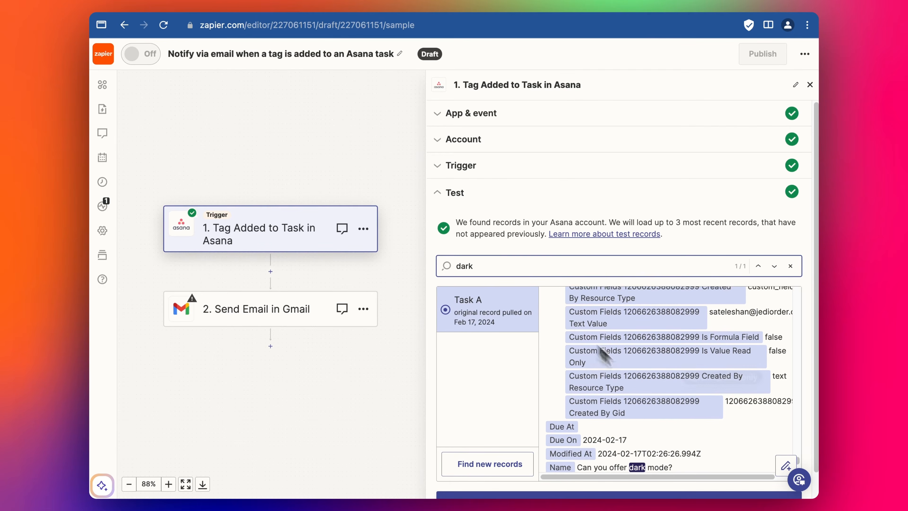
scroll(642, 402, "down", 1)
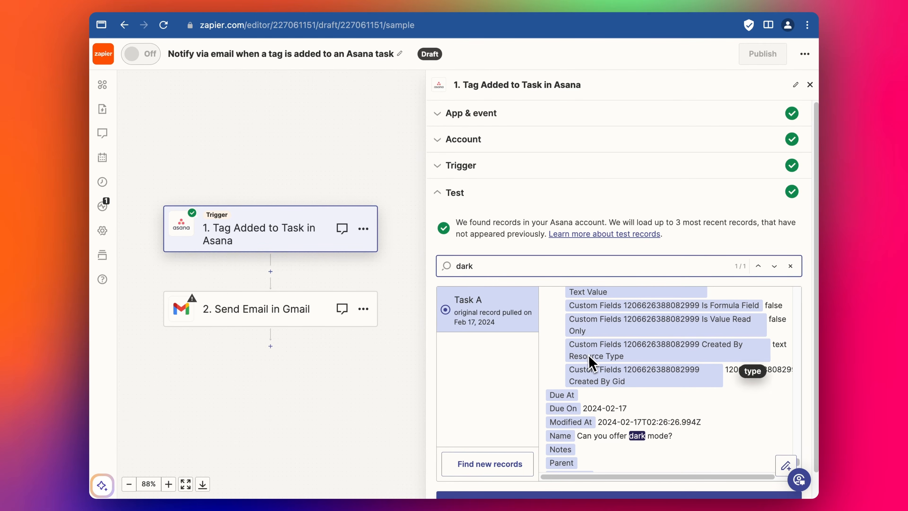
Step: Open the Send Email in Gmail step, choose the terrific.digital Gmail account and continue to the action settings
left_click(246, 310)
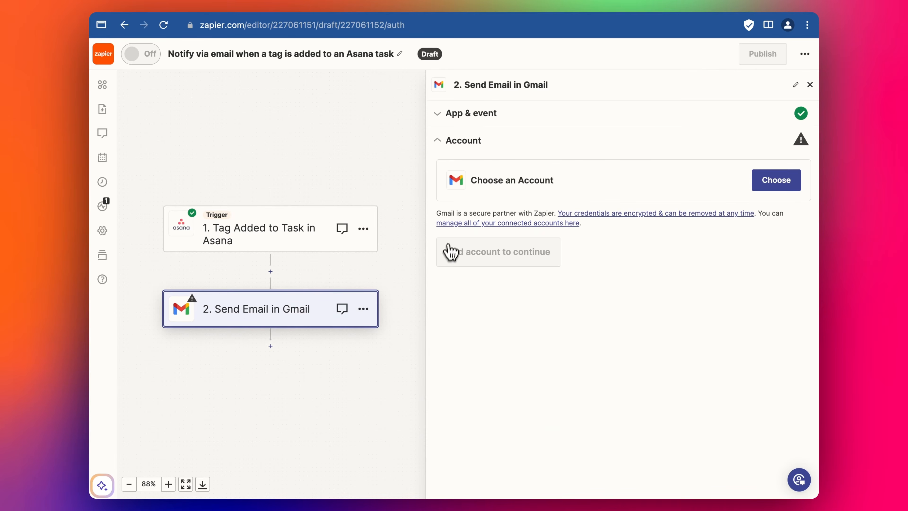
left_click(775, 179)
left_click(573, 359)
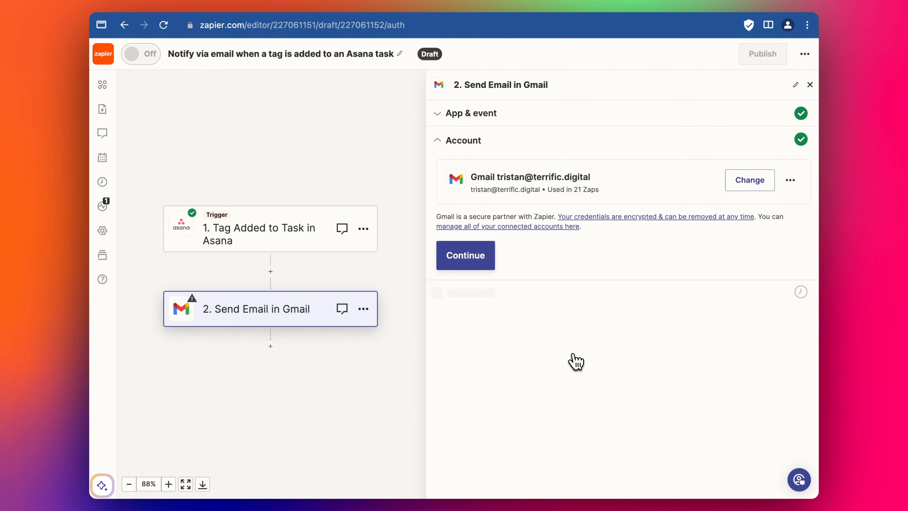
left_click(476, 255)
Step: Examine the Asana trigger fields available for the email's To field, and start a search among them
left_click(464, 147)
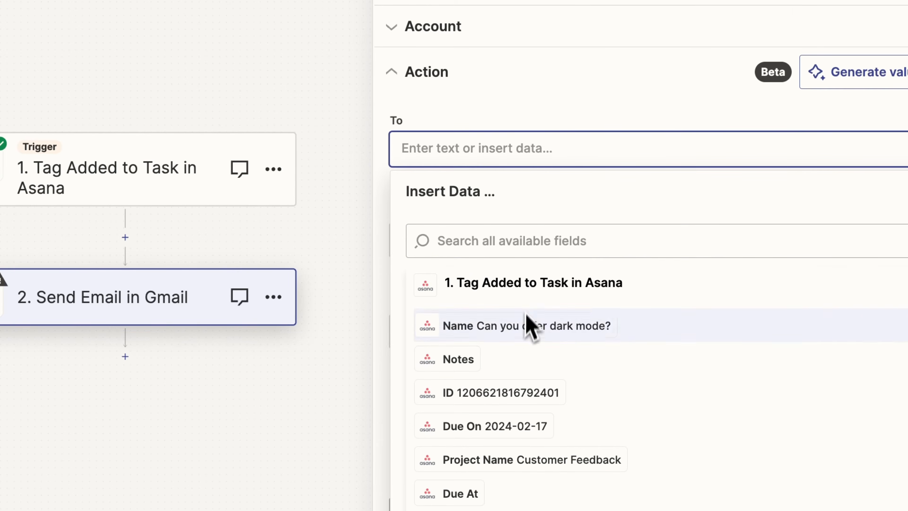
scroll(525, 354, "down", 1)
scroll(523, 394, "down", 10)
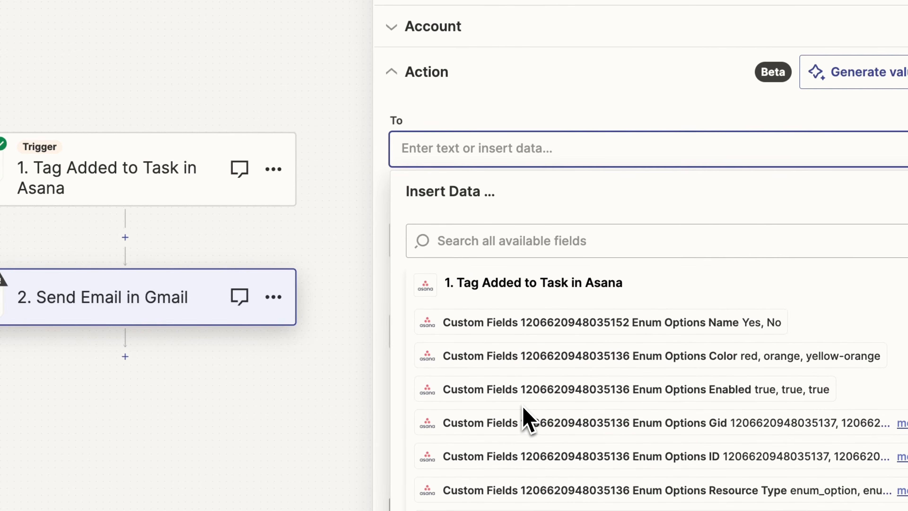
left_click(490, 240)
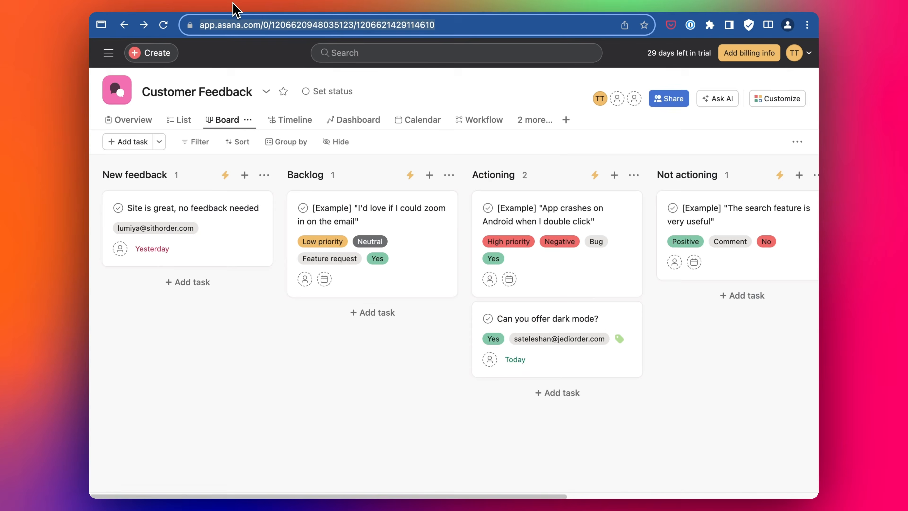
Step: Switch to Asana, open the "Can you offer dark mode?" task and copy its Email field value
left_click(556, 344)
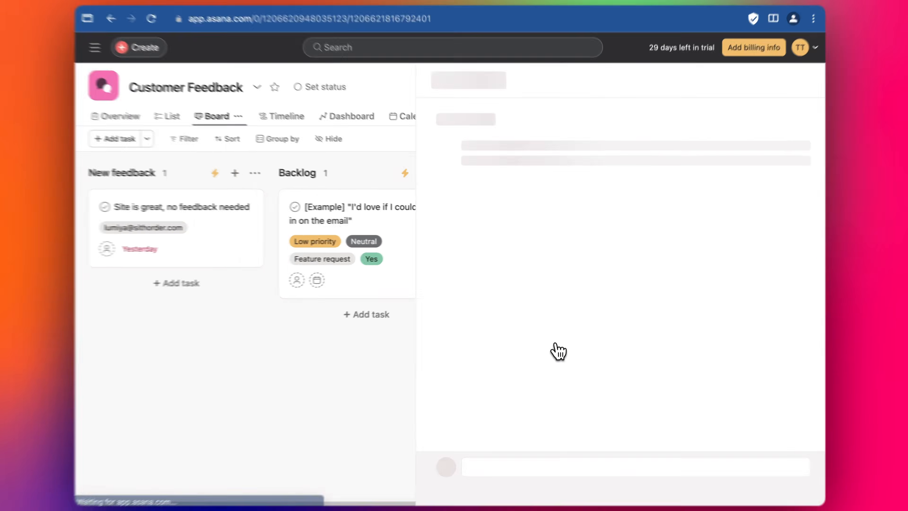
scroll(523, 335, "down", 5)
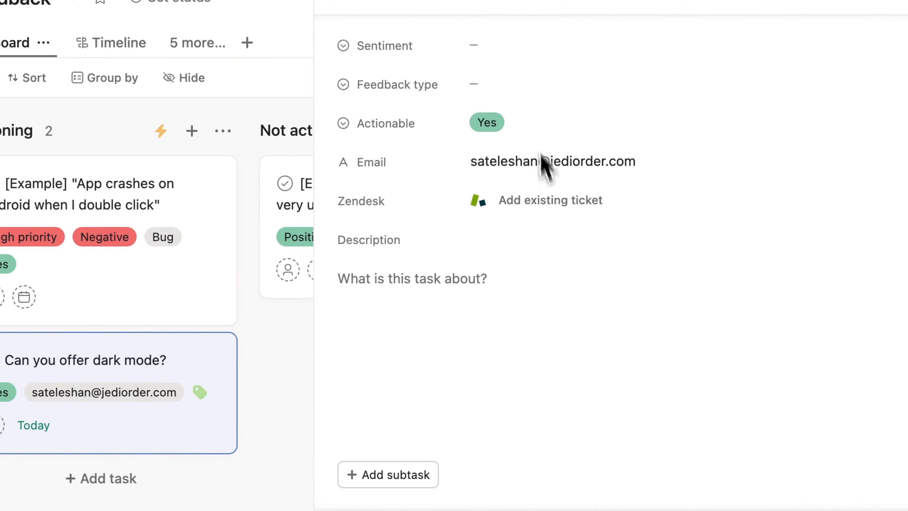
left_click(511, 163)
triple_click(511, 163)
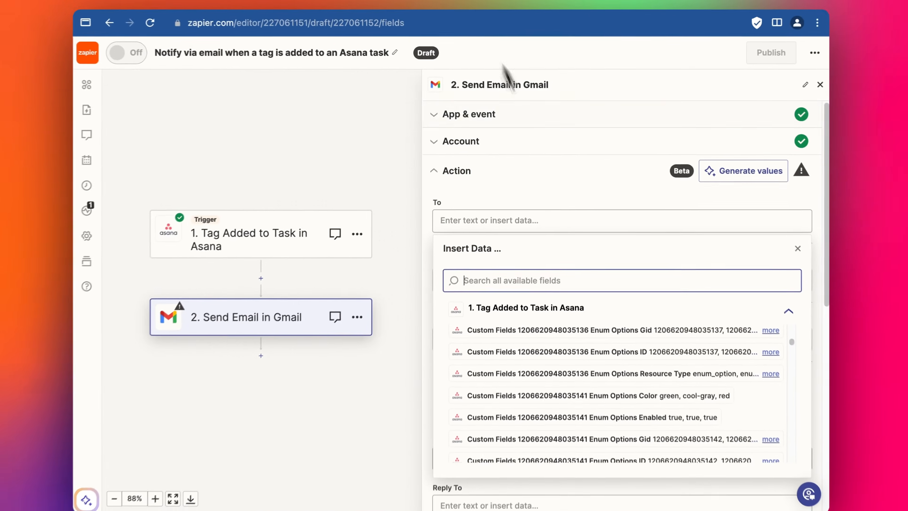
key("super+v")
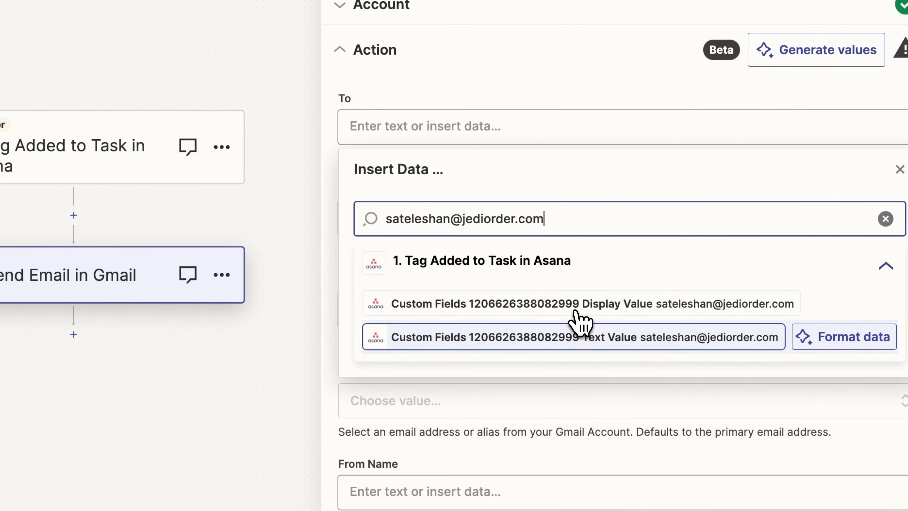
left_click(573, 338)
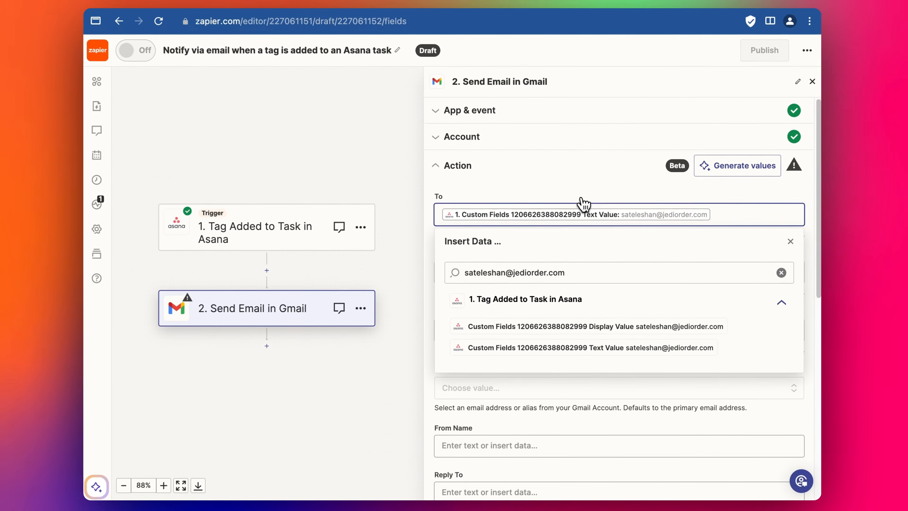
left_click(570, 96)
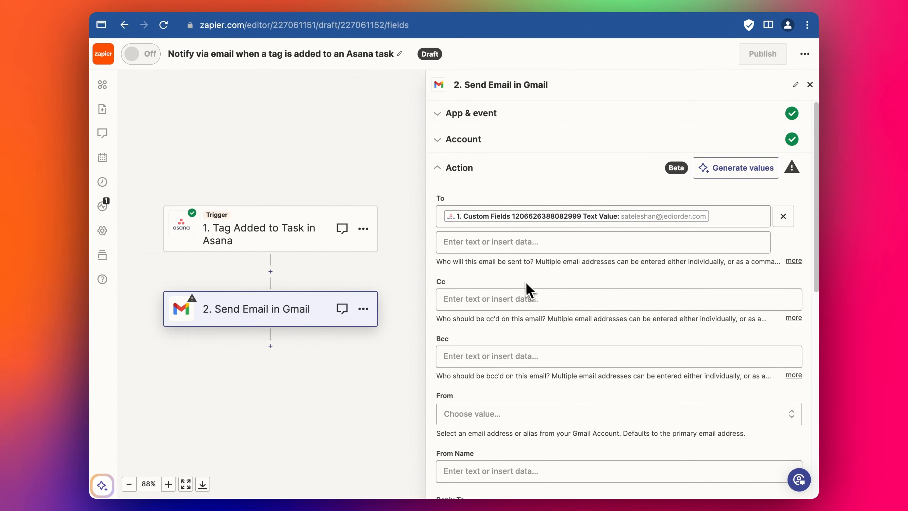
Step: Set the email's From address to the connected Gmail account's address
scroll(528, 301, "down", 3)
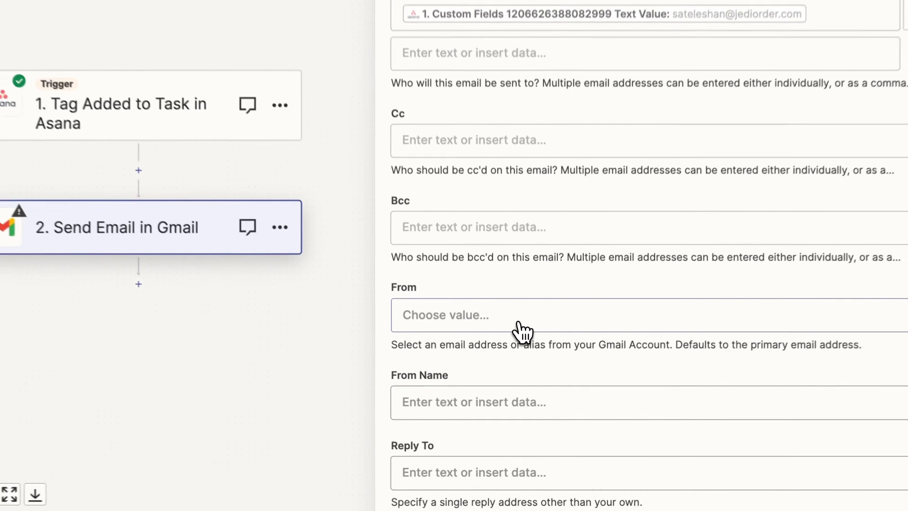
left_click(520, 365)
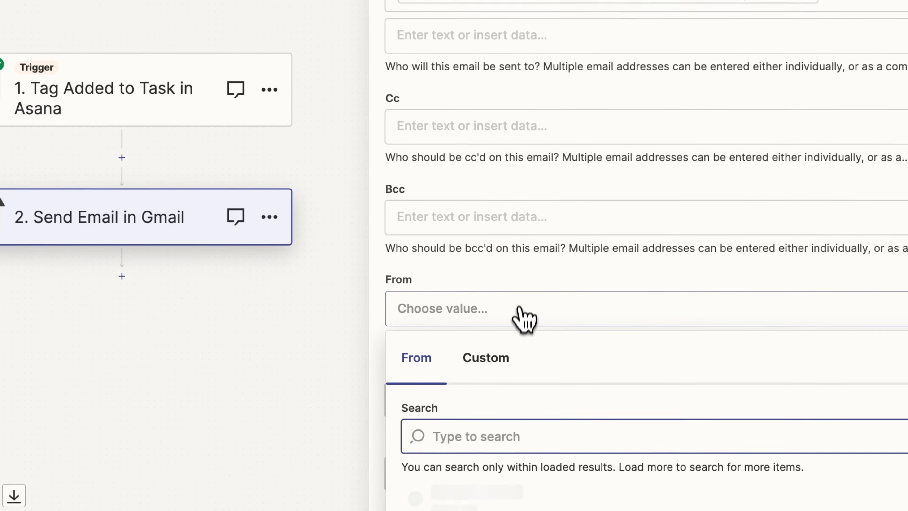
scroll(524, 315, "down", 3)
left_click(514, 433)
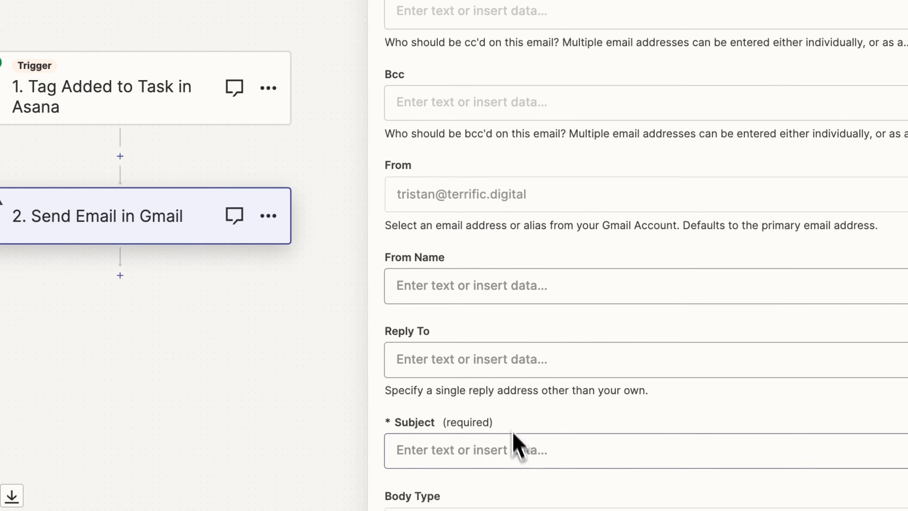
Step: Paste "Thank You for Your Valuable Feedback!" as the email's subject
scroll(514, 269, "down", 1)
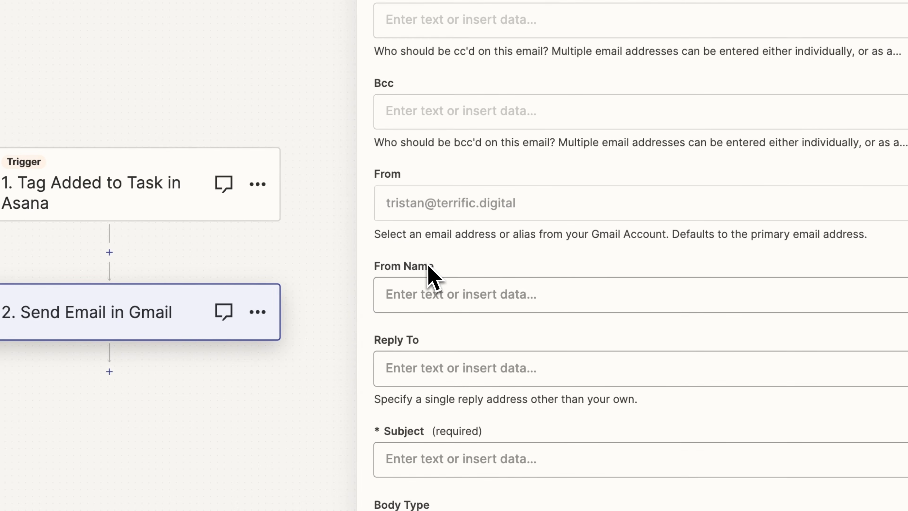
scroll(440, 290, "down", 1)
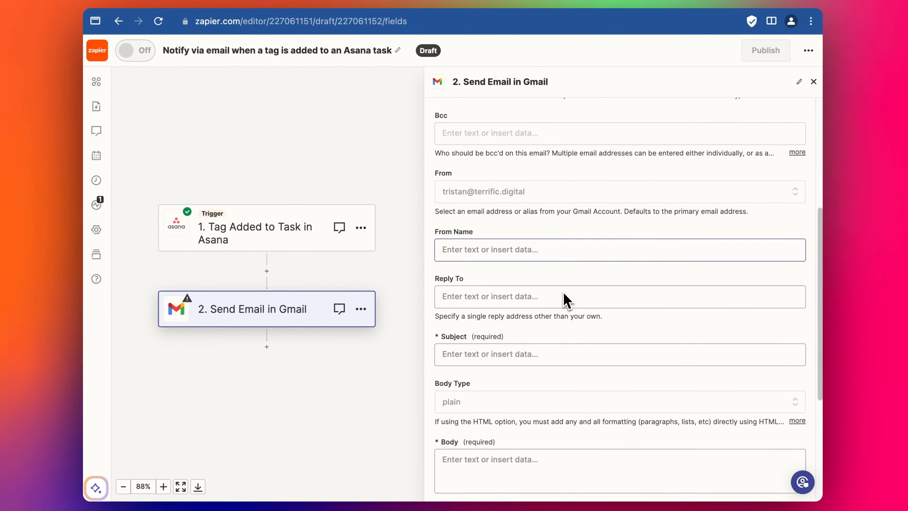
left_click(552, 338)
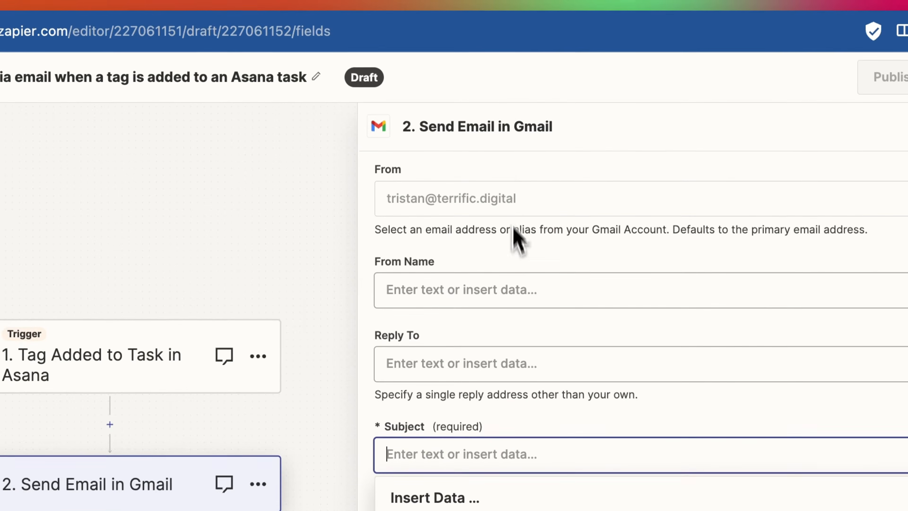
type("Thank You for Your Valuable Feedback!")
left_click(496, 228)
Step: Change the email's body type to html
scroll(496, 225, "down", 1)
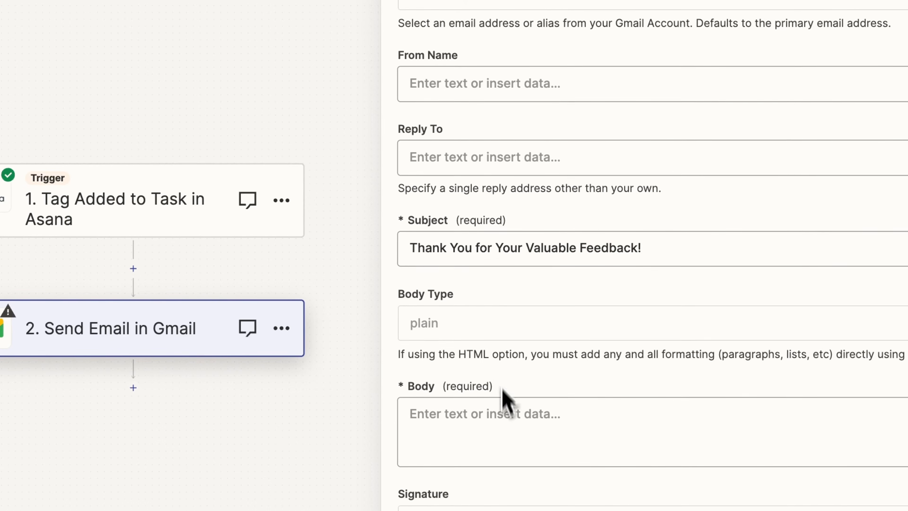
left_click(497, 291)
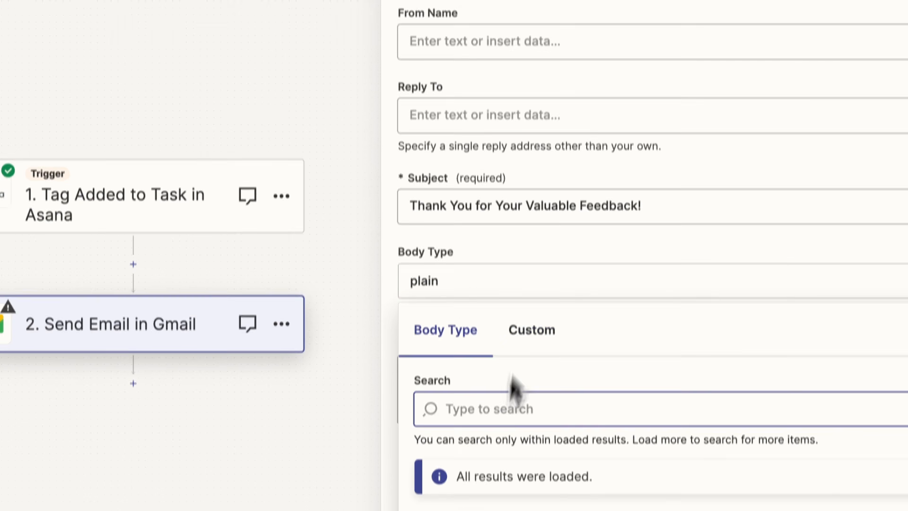
left_click(479, 472)
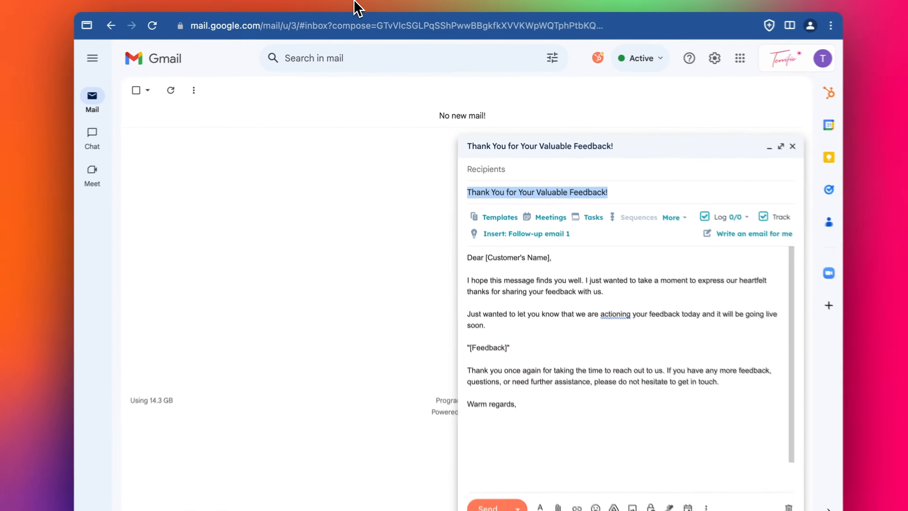
Step: Copy the whole message text from the Gmail draft and paste it into the email Body in Zapier
left_click(545, 288)
key("super+a")
key("super+c")
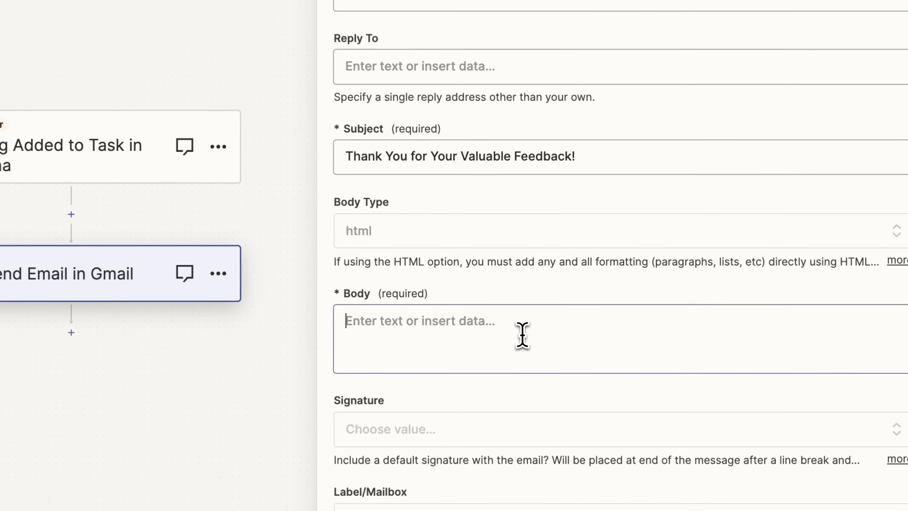
left_click(588, 348)
key("super+v")
Step: Add "<br><br>" after the greeting and the first two body paragraphs, and remove the blank lines around them
scroll(518, 167, "down", 1)
scroll(518, 166, "up", 10)
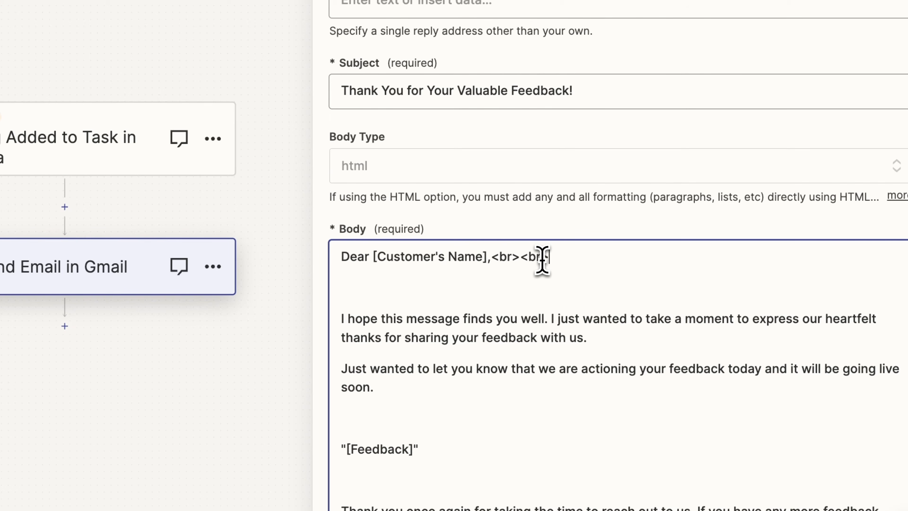
left_click(654, 336)
type("<br><br>")
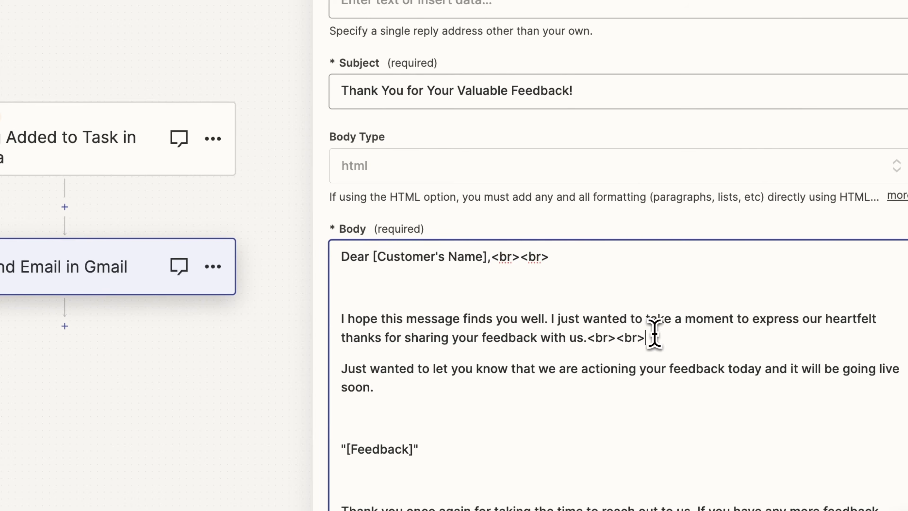
left_click(522, 382)
type("<br><br>")
scroll(521, 431, "down", 1)
key("Delete")
key("Delete")
key("Return")
left_click(417, 208)
key("BackSpace")
Step: Add "<br><br>" after the "[Feedback]" line, the closing paragraph and "Warm regards,", removing the blank lines between them
left_click_drag(422, 355, 421, 349)
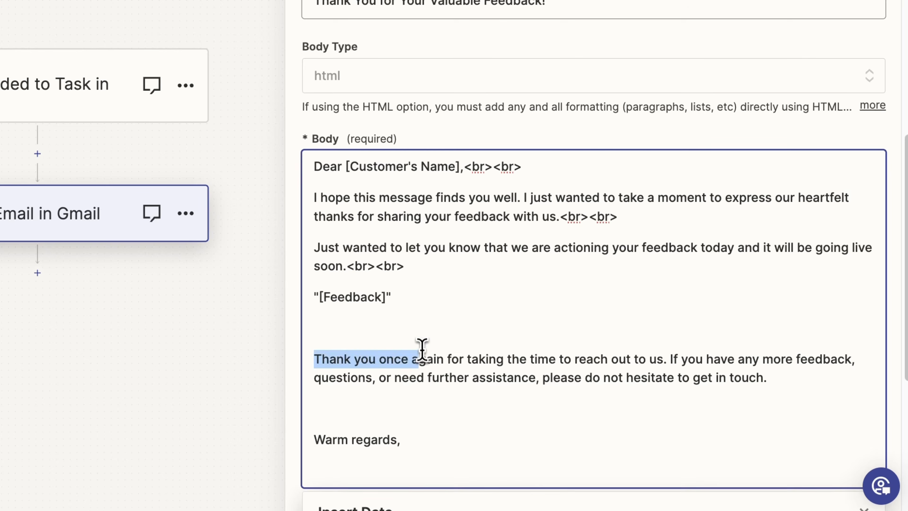
left_click(418, 332)
key("BackSpace")
key("super+v")
left_click(768, 351)
key("super+v")
left_click(577, 365)
key("BackSpace")
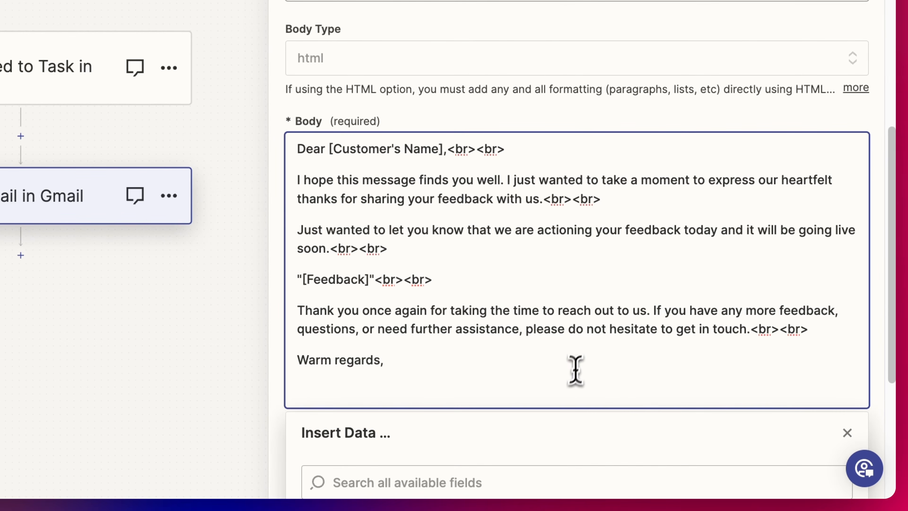
left_click(572, 369)
type("<br><br>")
Step: Select the [Customer's Name] placeholder, and check the "Can you offer dark mode?" task in Asana for a matching field
left_click(543, 229)
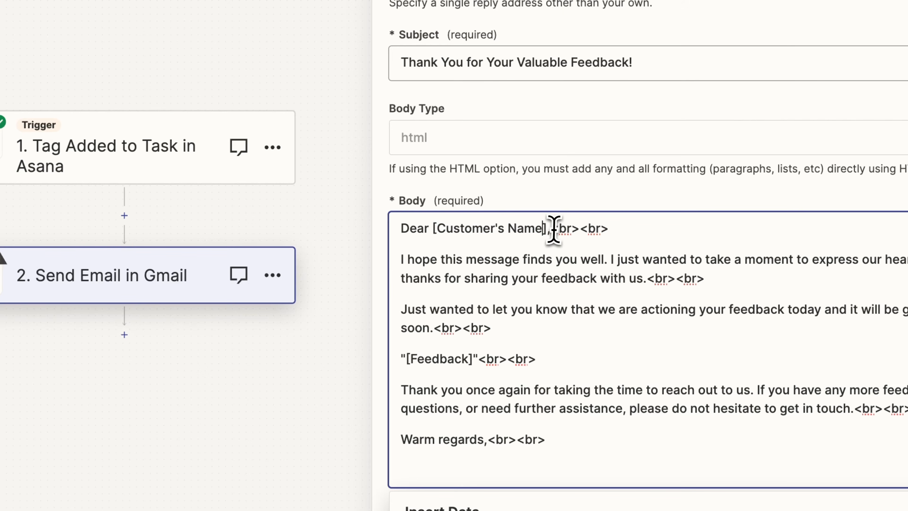
left_click_drag(549, 231, 431, 231)
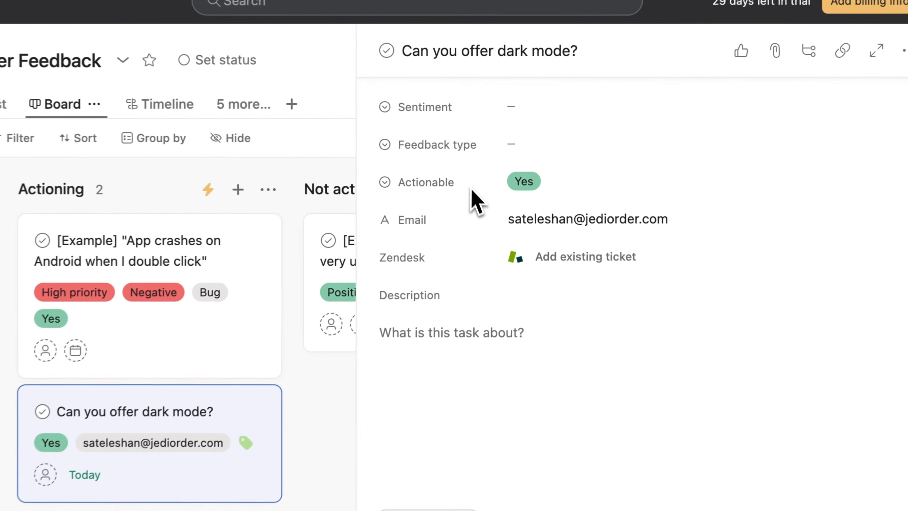
scroll(486, 189, "up", 5)
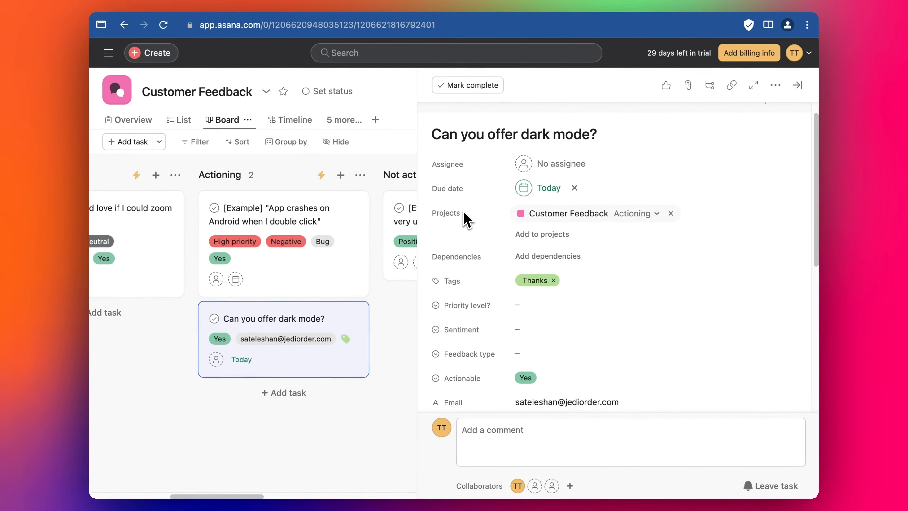
mouse_move(467, 255)
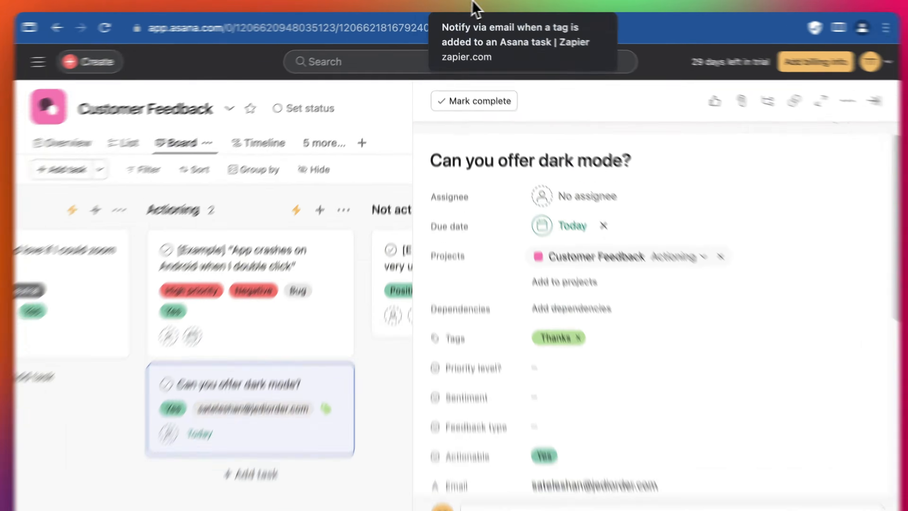
Step: Switch back to Zapier and replace the greeting line of the email body with "Hello, <br><br>"
left_click(467, 6)
triple_click(460, 327)
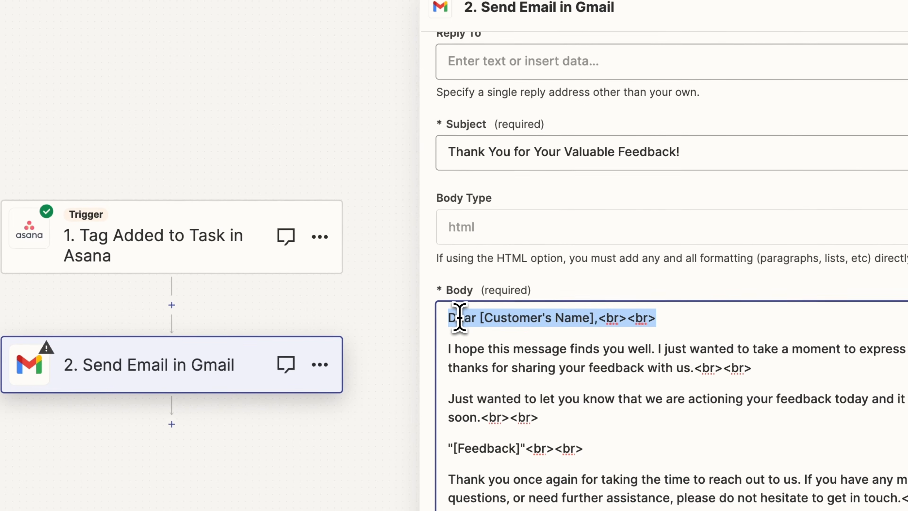
key("BackSpace")
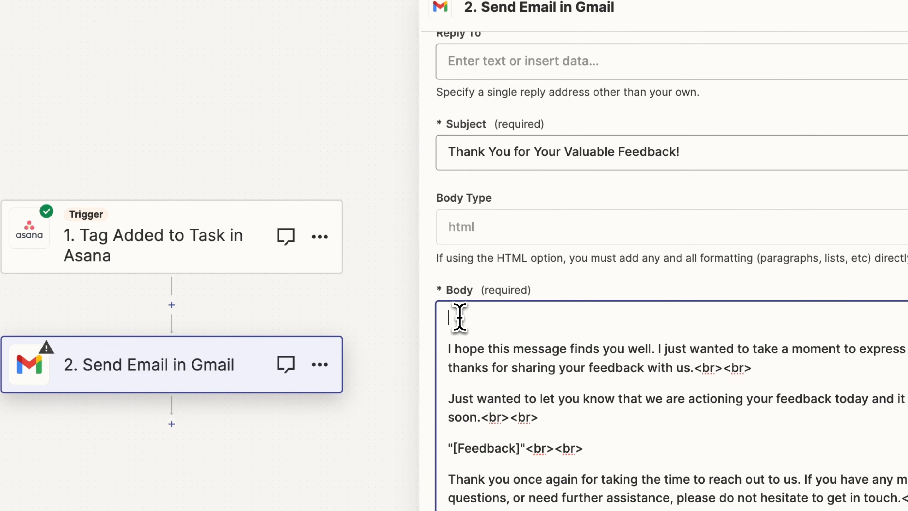
type("Hello, <br><br>")
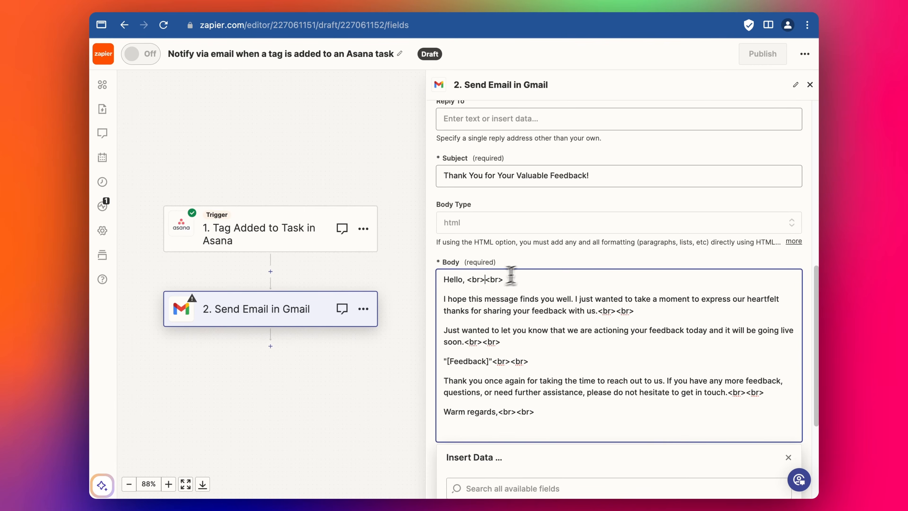
Step: Replace the [Feedback] placeholder in the email body with the Asana task's Name field, and continue to the test preview
scroll(525, 293, "down", 5)
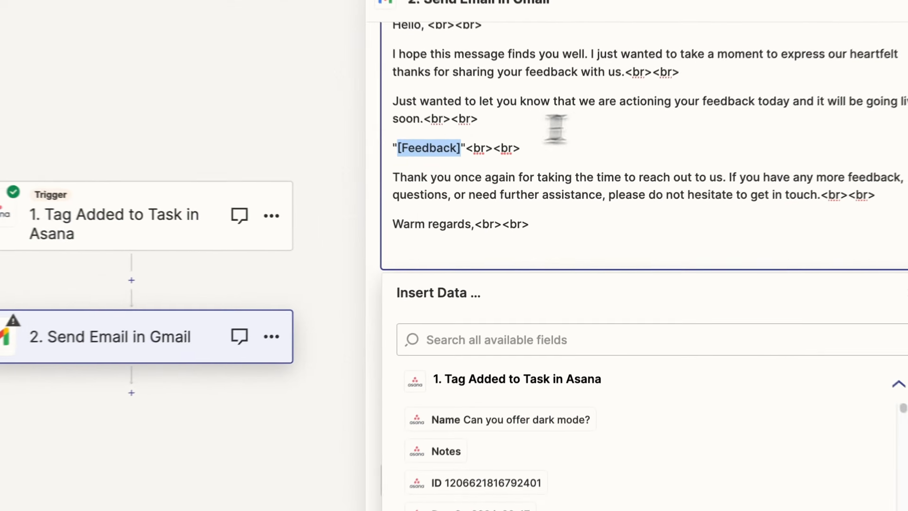
key("BackSpace")
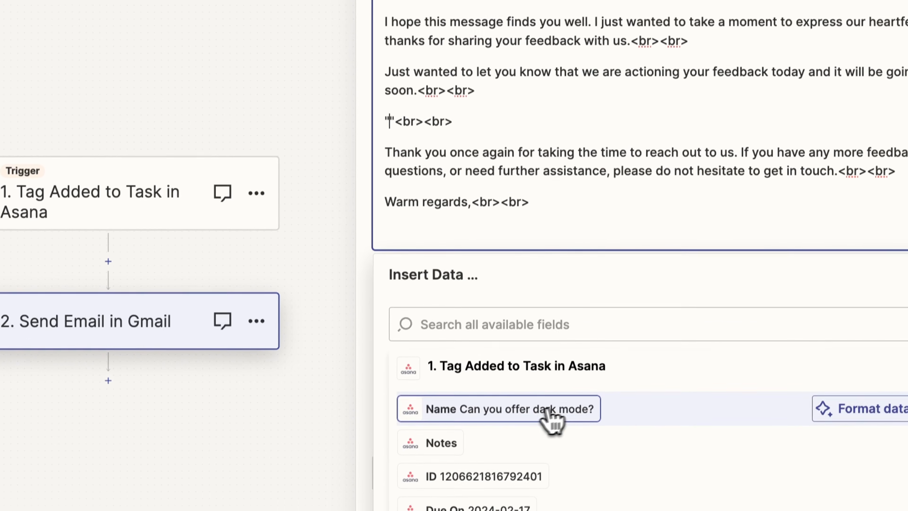
left_click(525, 431)
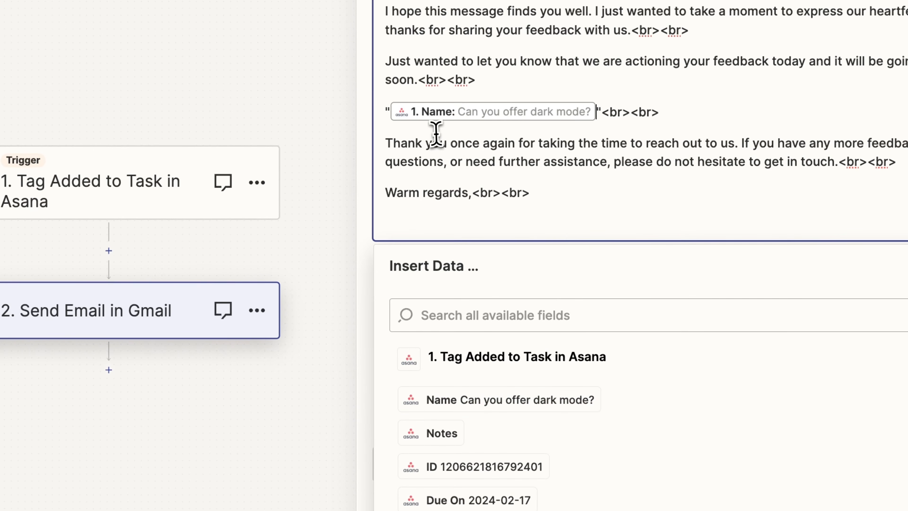
left_click(449, 142)
left_click(805, 311)
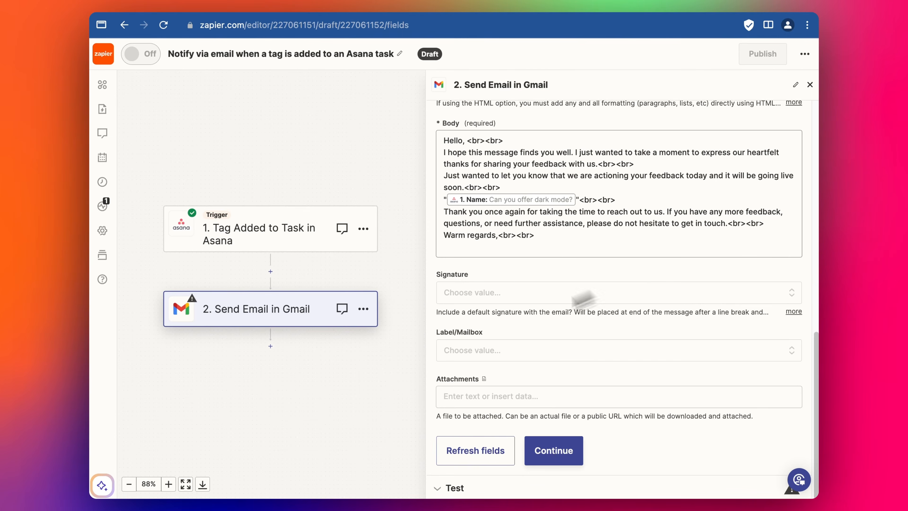
left_click(553, 449)
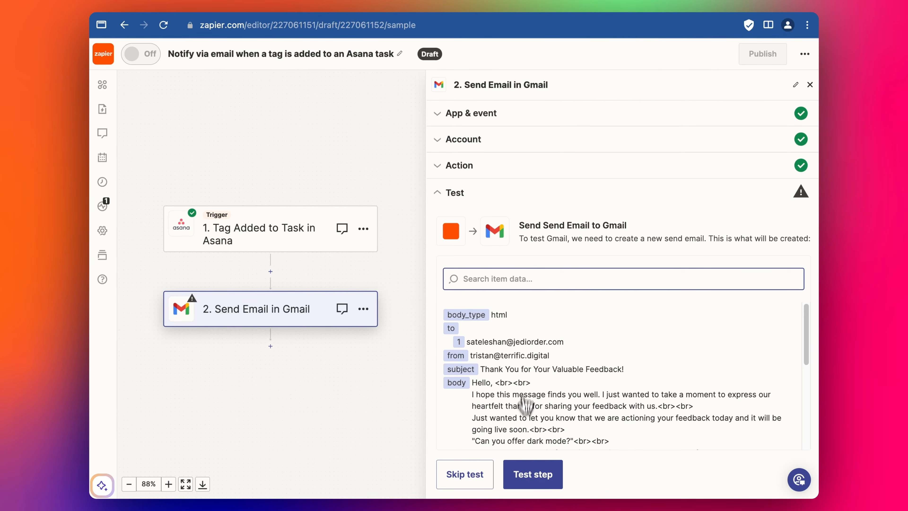
scroll(496, 352, "down", 2)
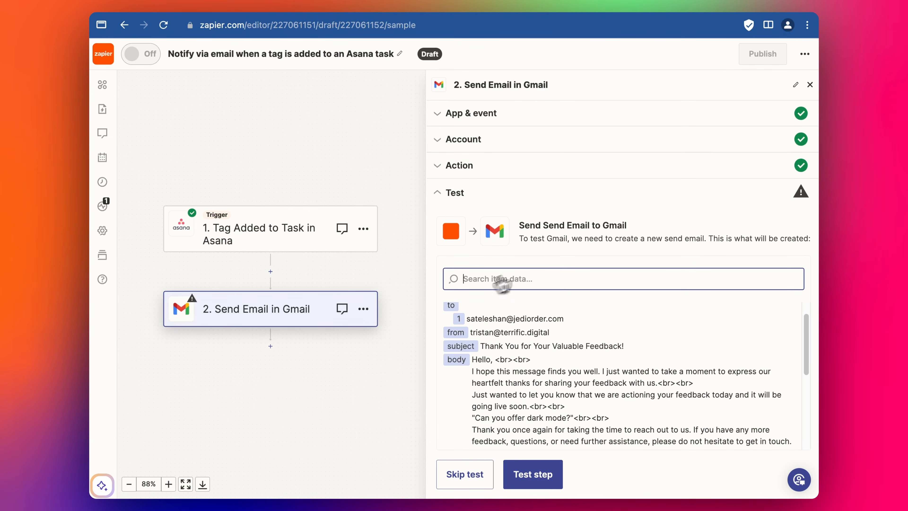
Step: Reopen the Gmail step's action settings and replace the recipient in the To field with the team's own email address for testing
left_click(509, 170)
left_click(512, 140)
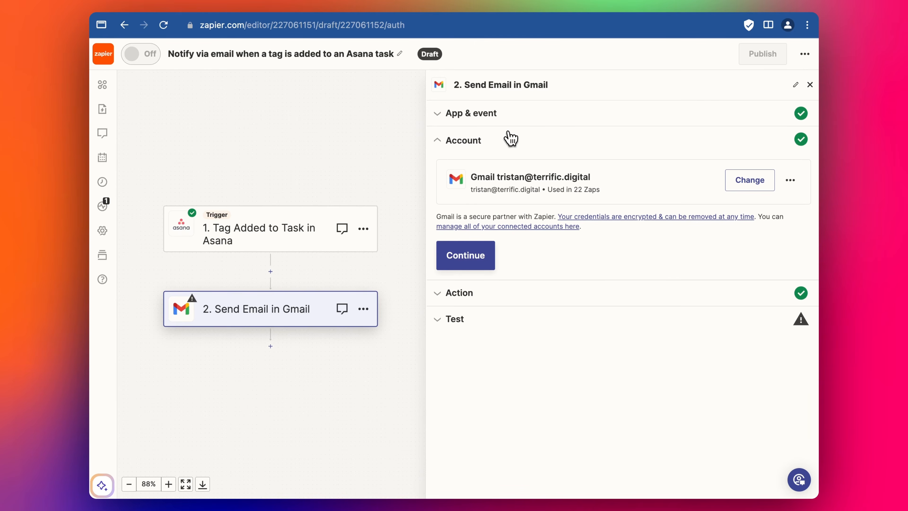
left_click(515, 294)
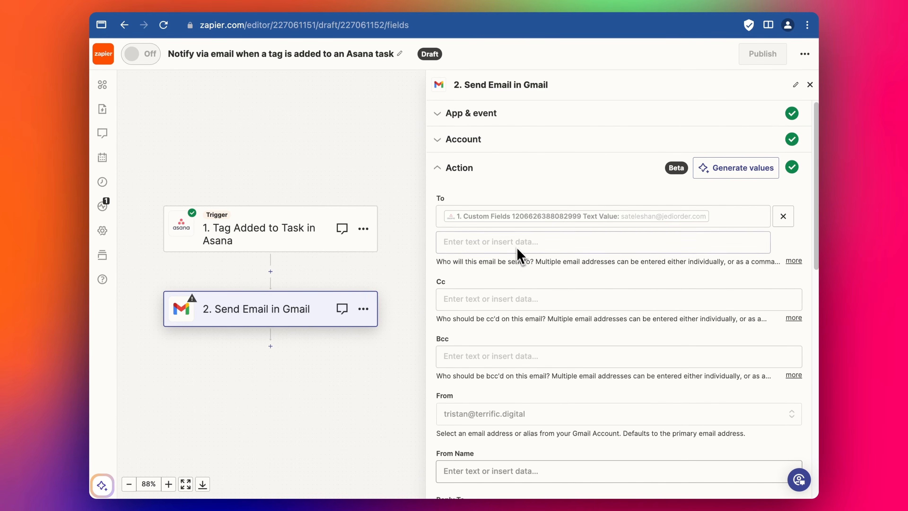
scroll(624, 218, "down", 4)
scroll(627, 229, "up", 4)
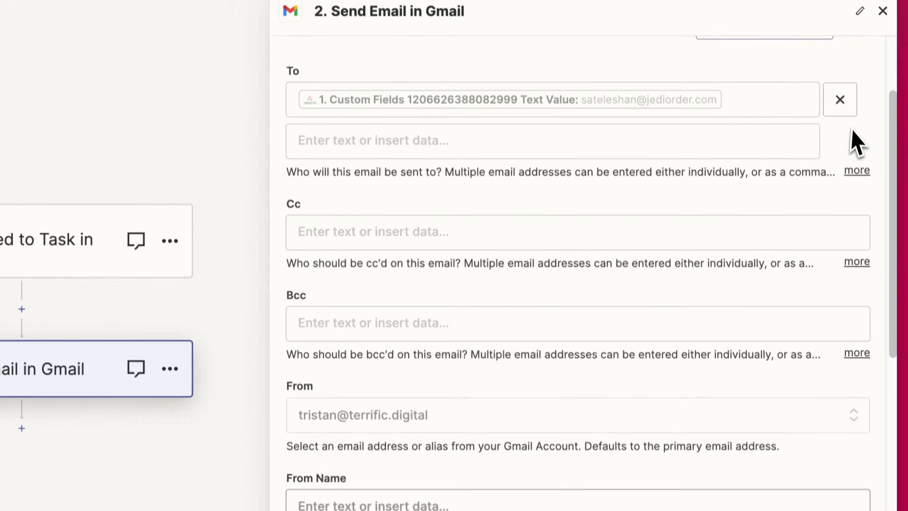
scroll(856, 141, "up", 3)
left_click(766, 225)
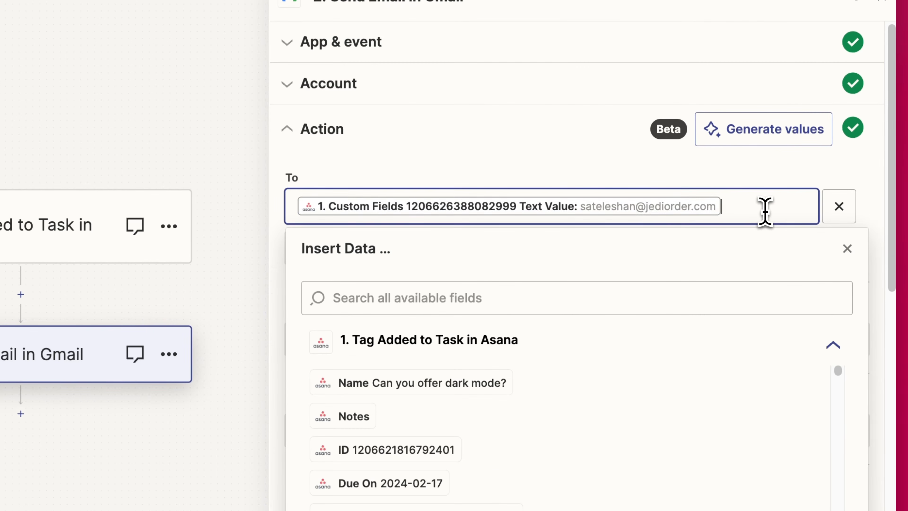
key("BackSpace")
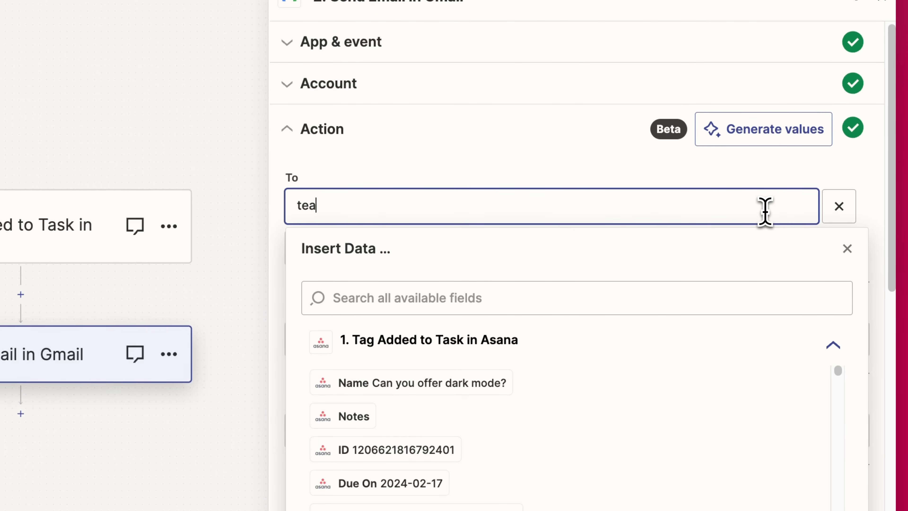
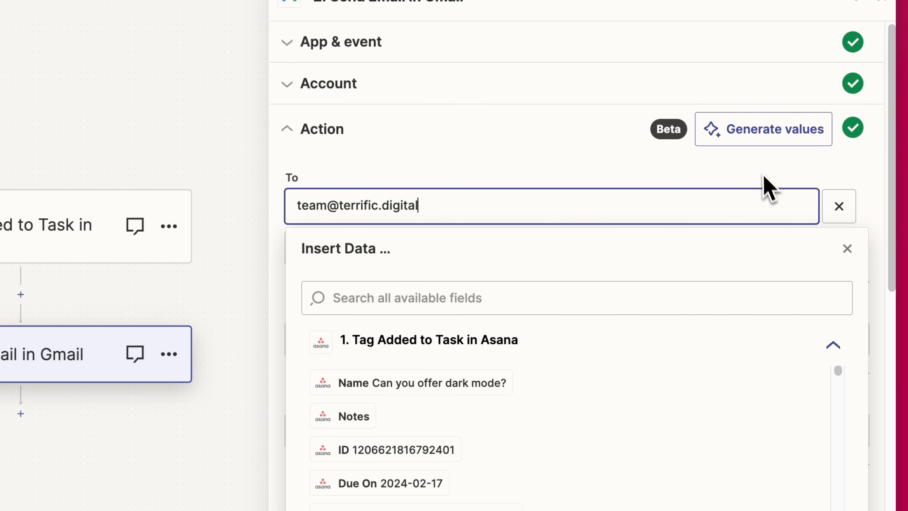
left_click(764, 175)
Step: Continue to the test of the Gmail step and send the test email
scroll(565, 422, "down", 15)
scroll(501, 433, "up", 5)
scroll(473, 433, "down", 4)
left_click(522, 464)
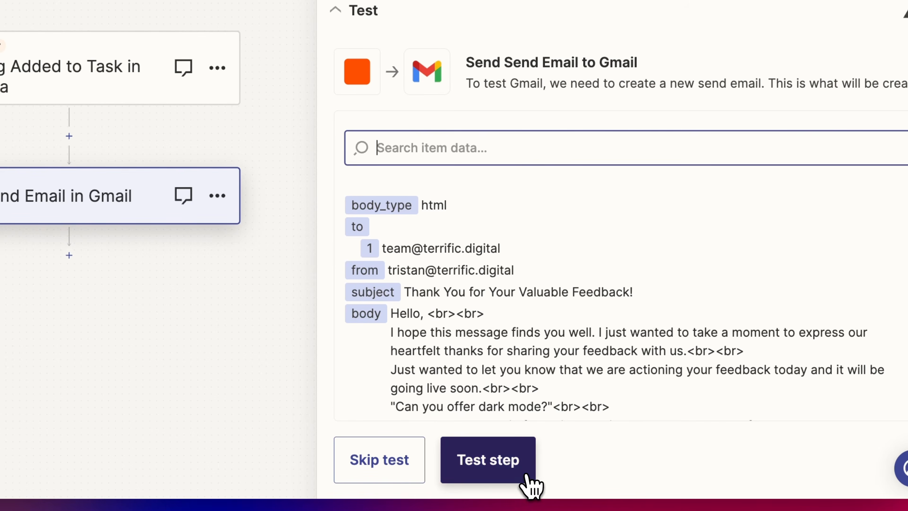
left_click(523, 479)
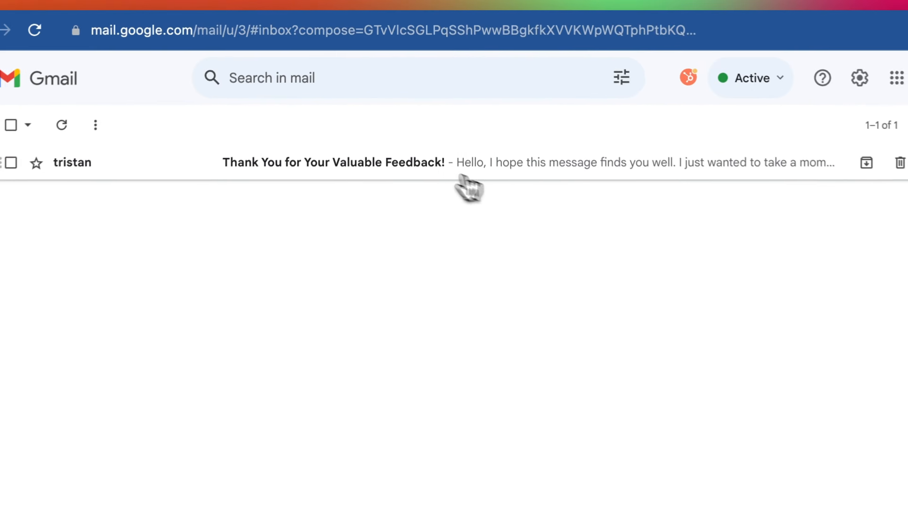
Step: Switch to Gmail, open the received "Thank You for Your Valuable Feedback!" email and check its greeting, paragraphs and inserted feedback
left_click(462, 176)
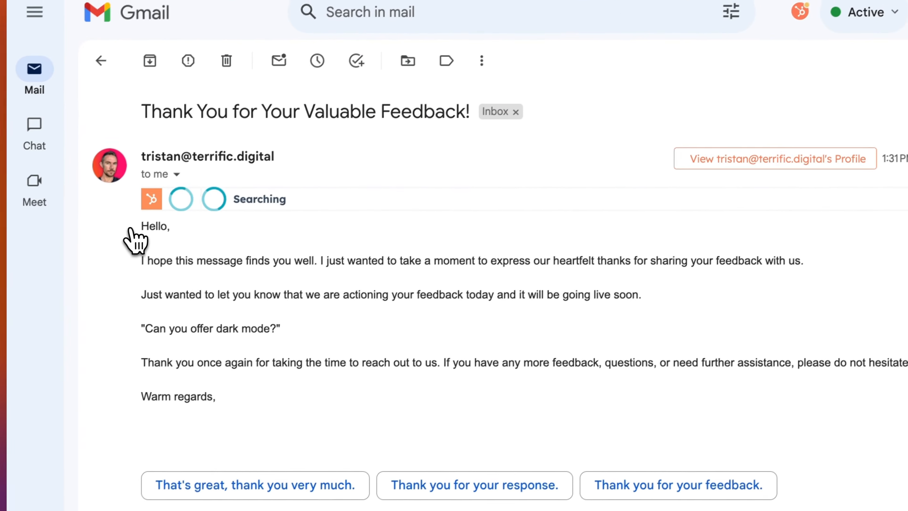
left_click_drag(143, 226, 661, 330)
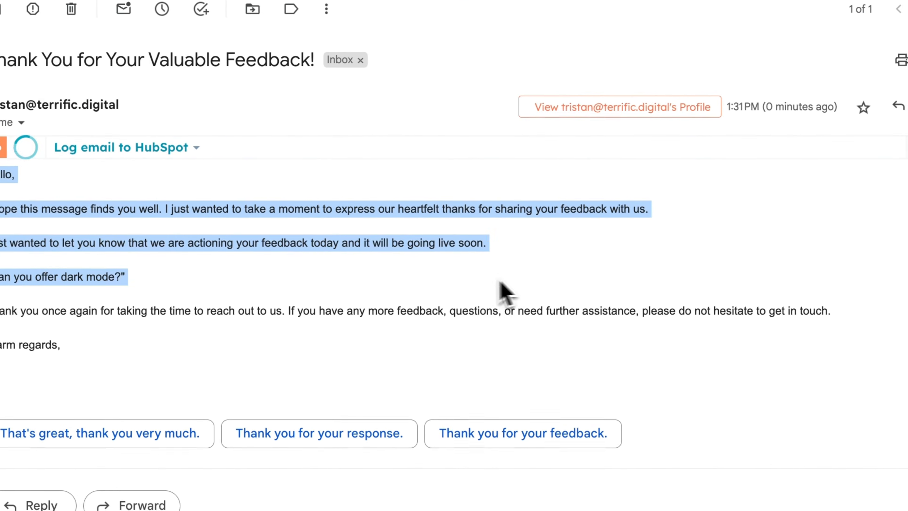
left_click_drag(443, 287, 0, 256)
left_click(316, 295)
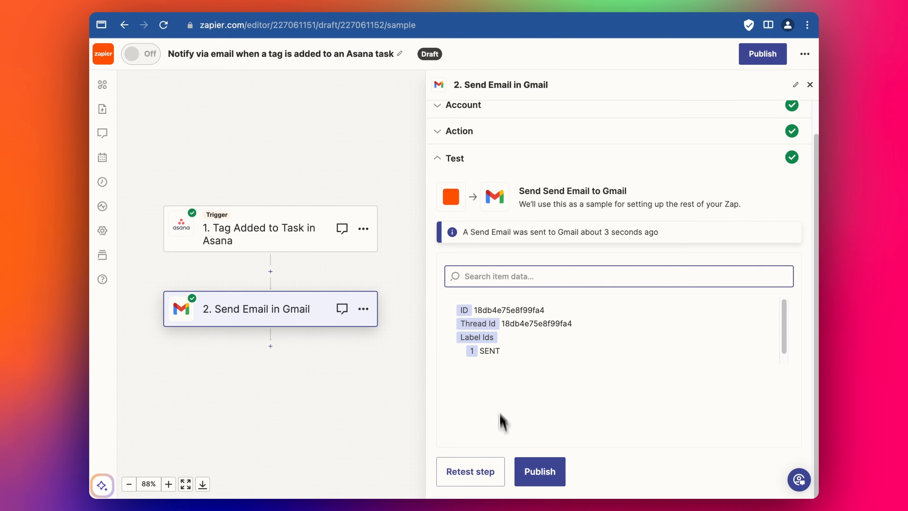
Step: Back in Zapier's action settings, replace the test recipient with the Email custom field's Text Value, found by searching the fields for "jedi"
left_click(480, 133)
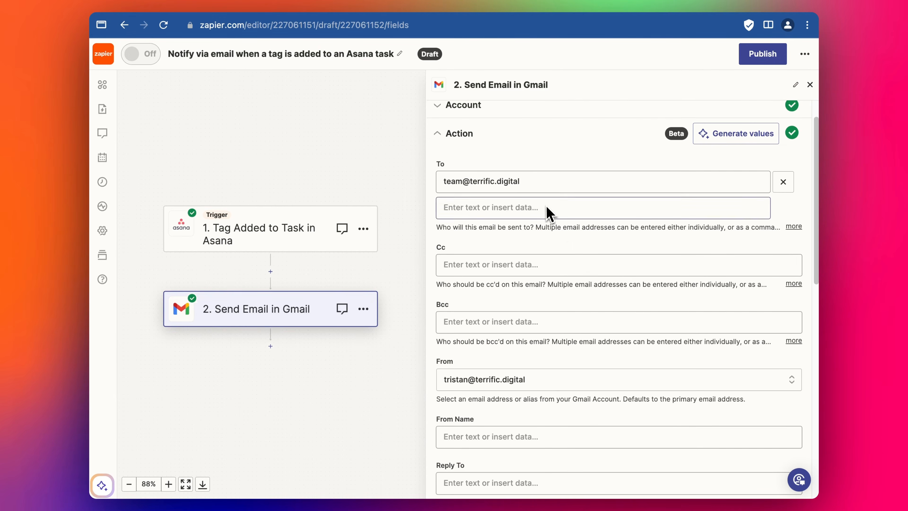
left_click(546, 182)
key("BackSpace")
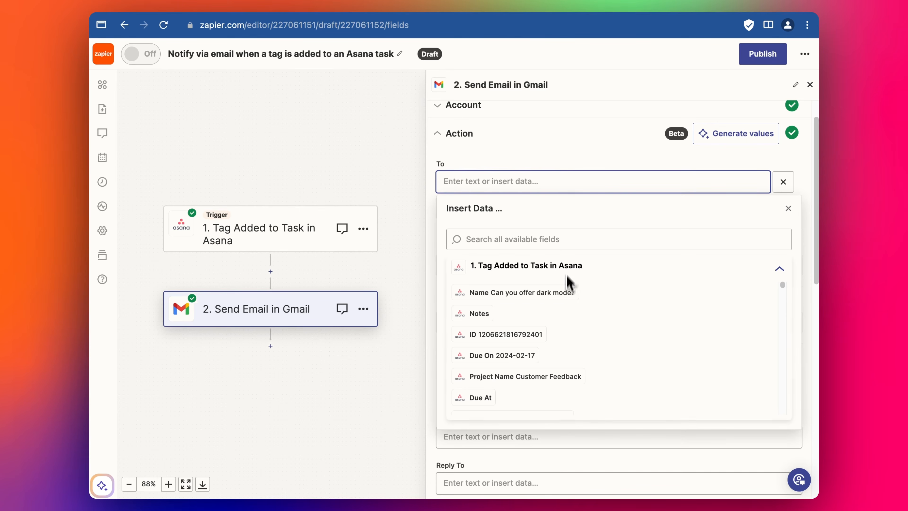
type("email")
scroll(516, 308, "down", 1)
double_click(496, 223)
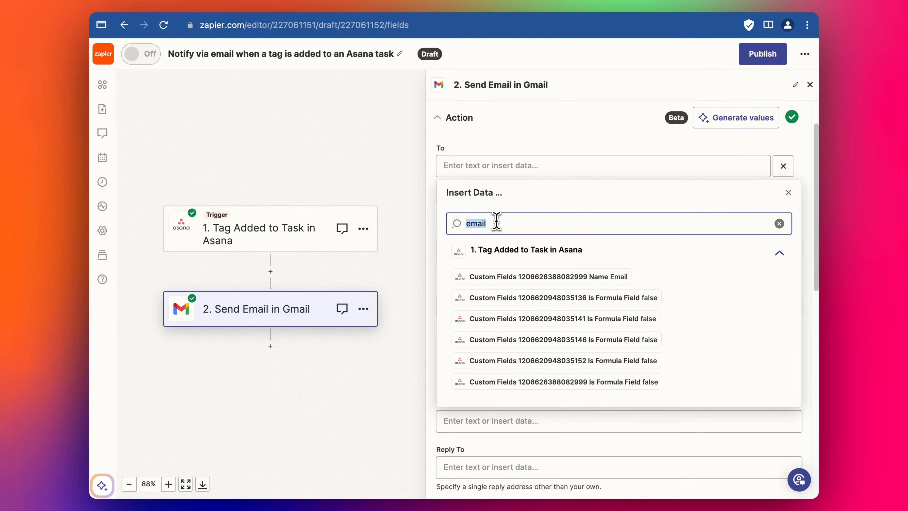
key("BackSpace")
type("jedi")
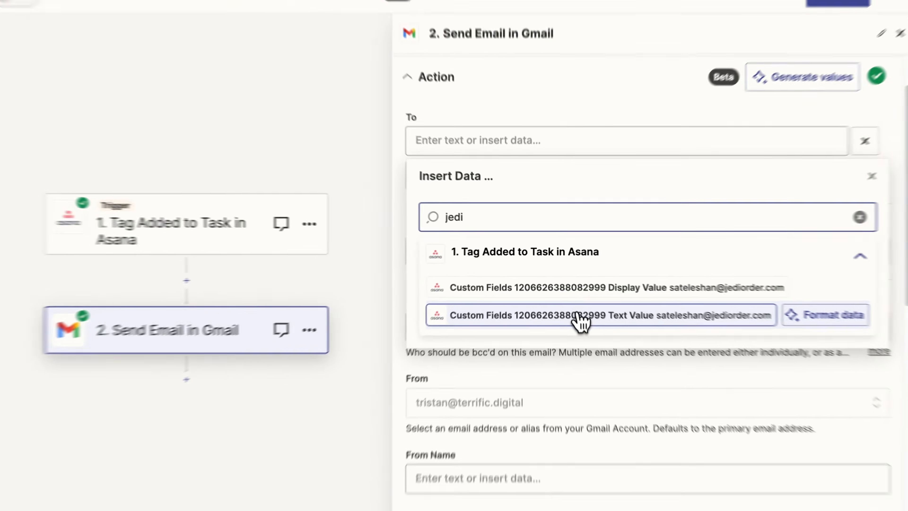
left_click(569, 299)
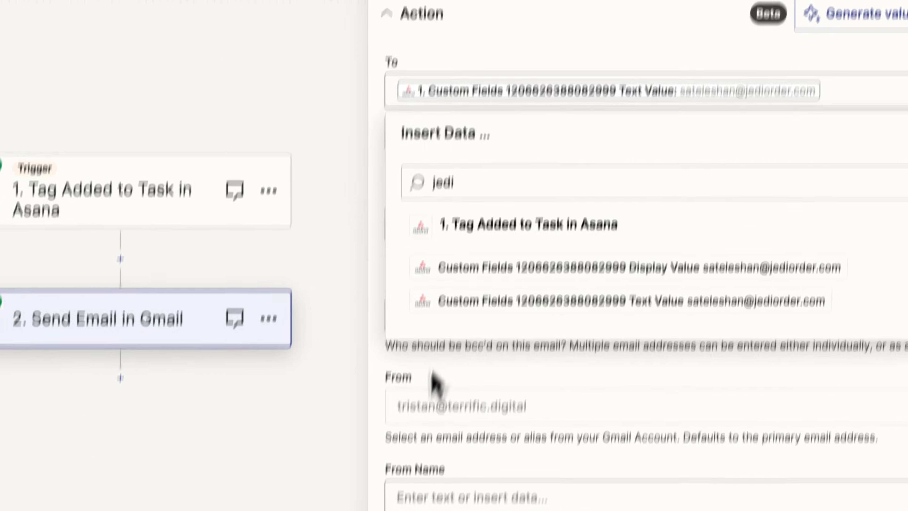
Step: Close the field list and publish the Zap
left_click(286, 456)
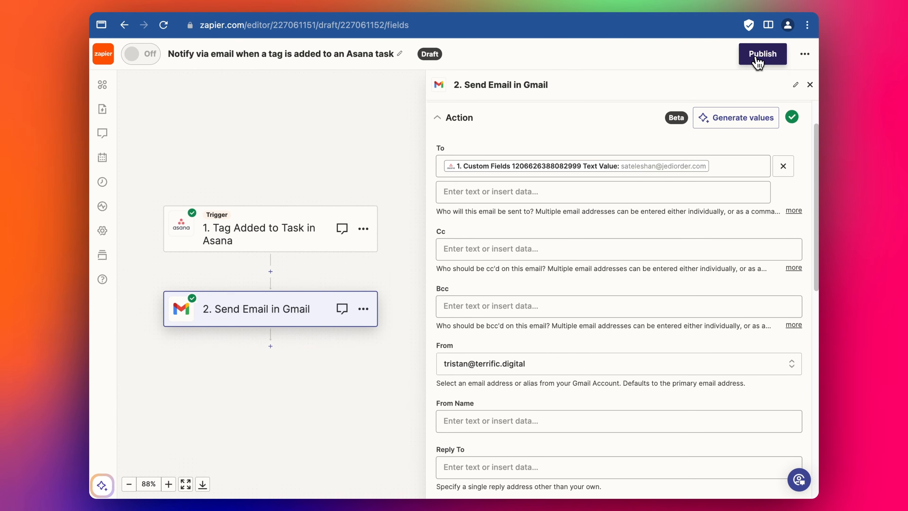
left_click(757, 61)
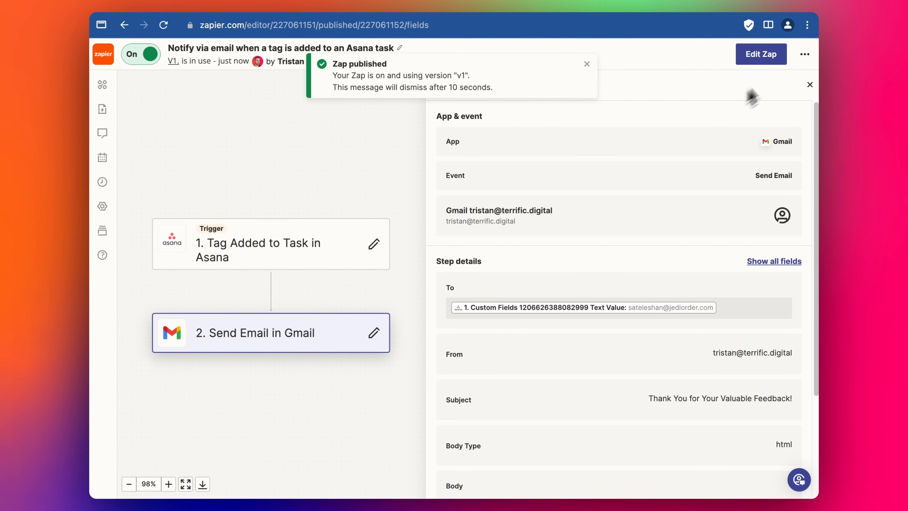
Step: Start editing the published Zap, change the Gmail step's event to Create Draft, and continue to its action fields
left_click(760, 54)
left_click(587, 65)
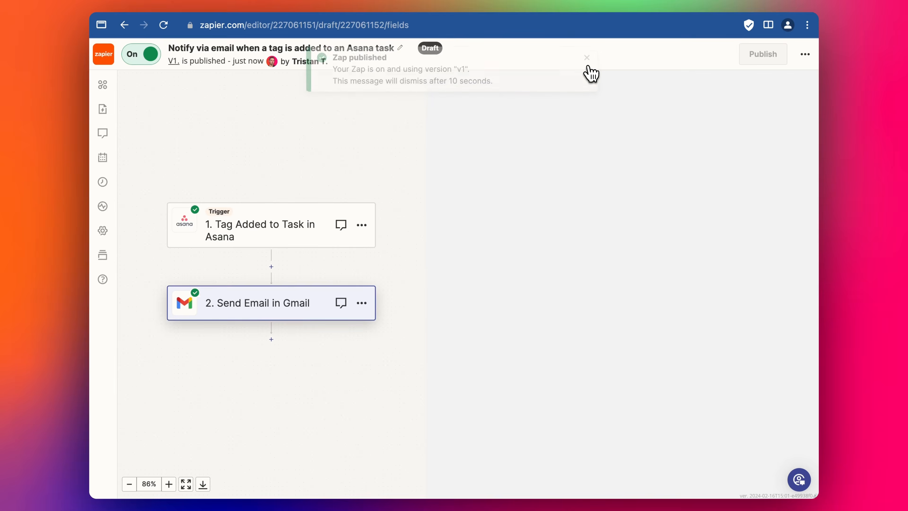
left_click(307, 311)
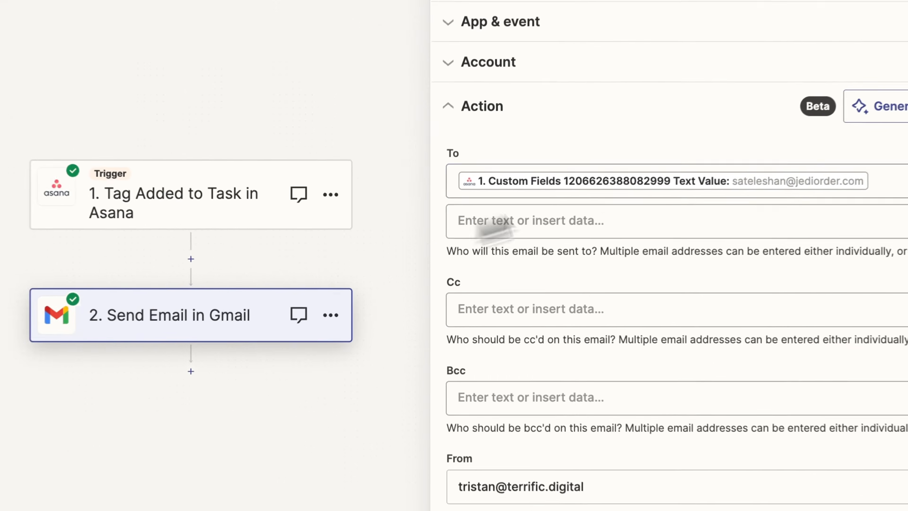
left_click(487, 108)
left_click(478, 237)
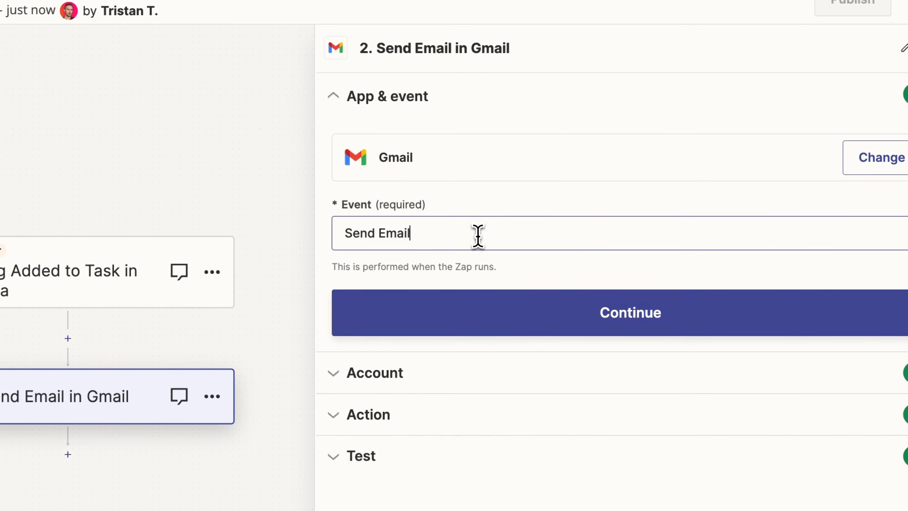
left_click(470, 363)
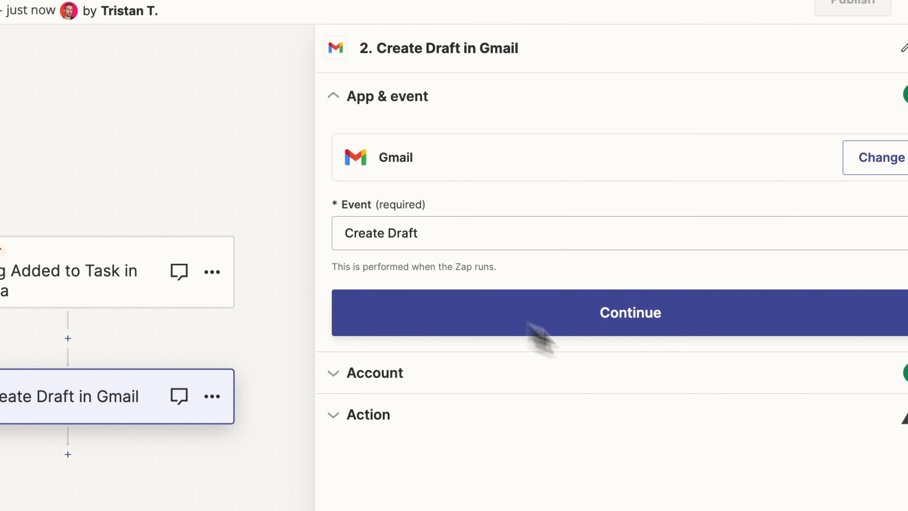
left_click(598, 332)
left_click(420, 338)
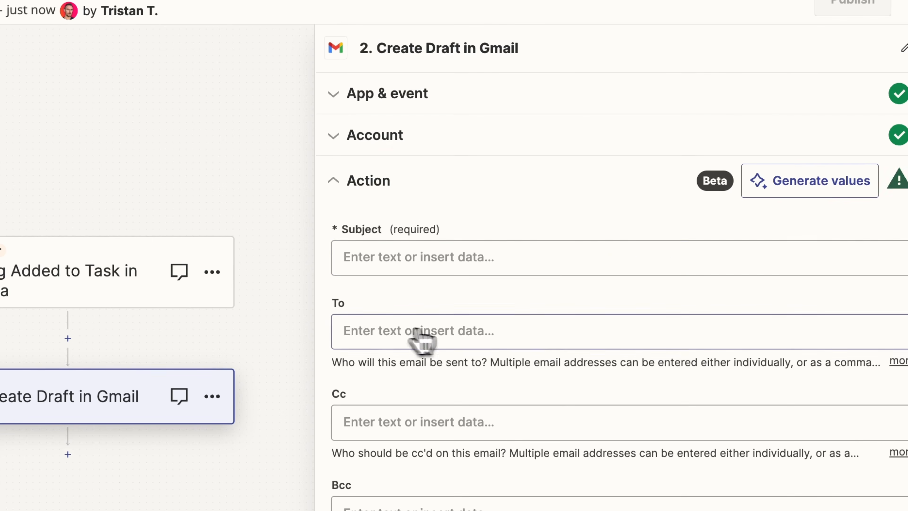
left_click(574, 271)
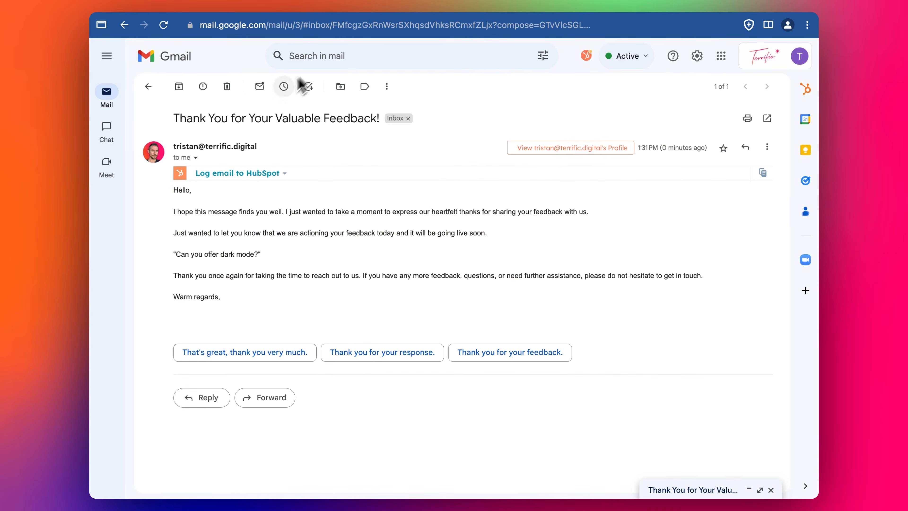
Step: Switch from Gmail to Asana and look over the Customer Feedback board's columns and the "Can you offer dark mode?" card
mouse_move(103, 93)
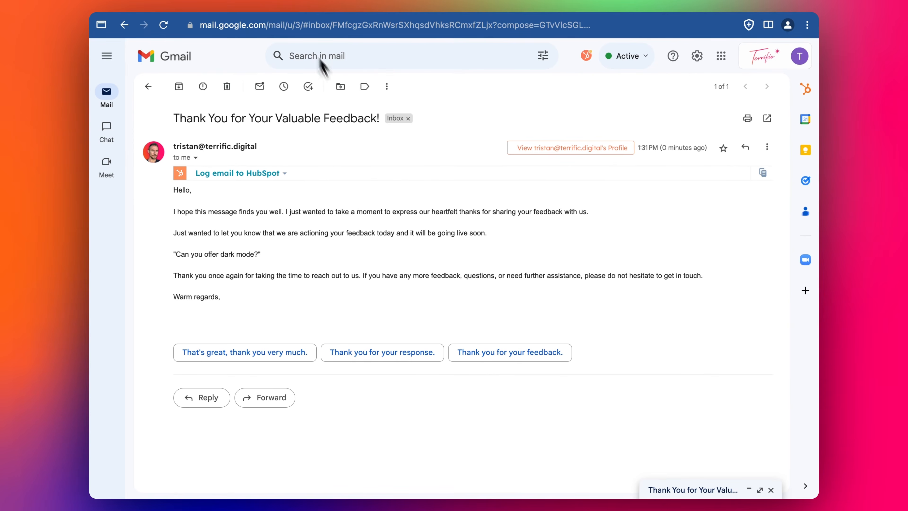
left_click(461, 7)
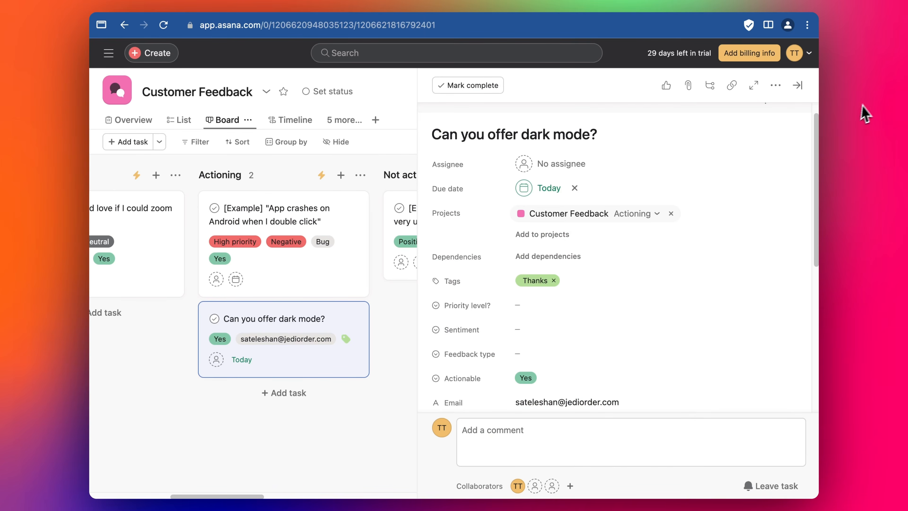
scroll(483, 326, "right", 1)
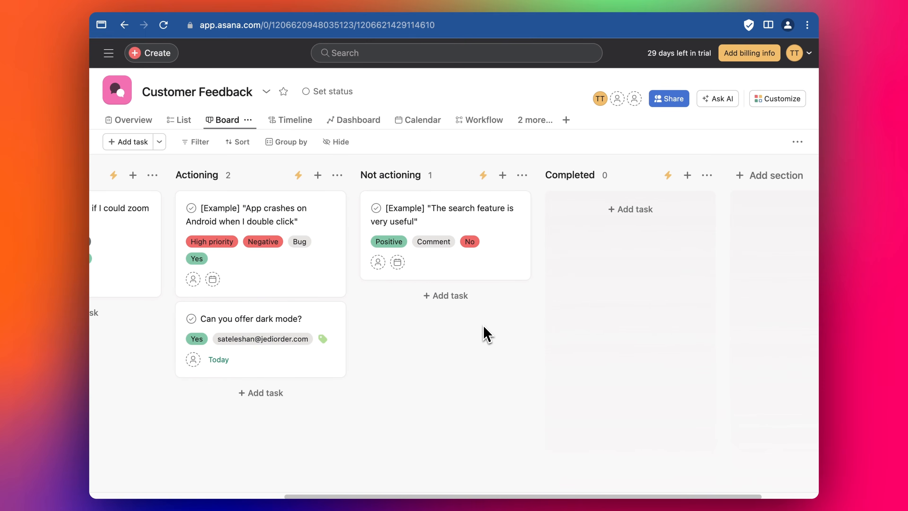
scroll(482, 326, "left", 5)
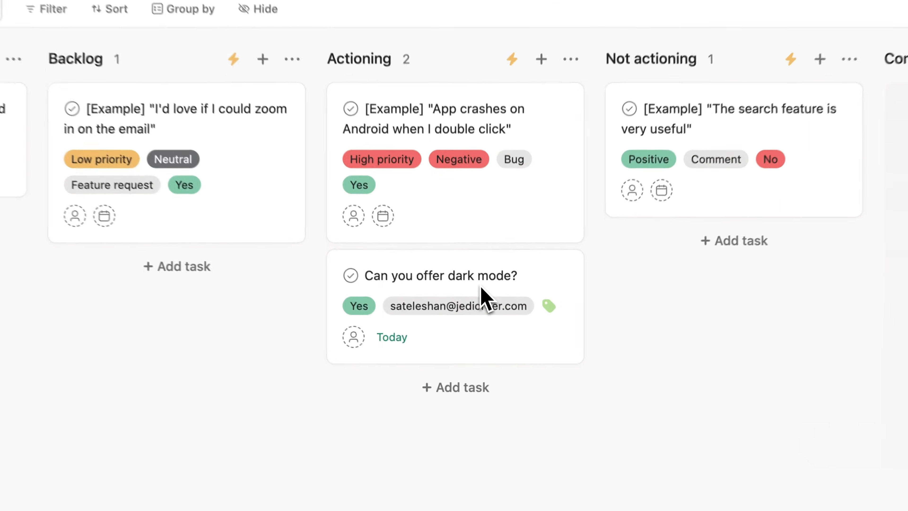
scroll(480, 289, "left", 3)
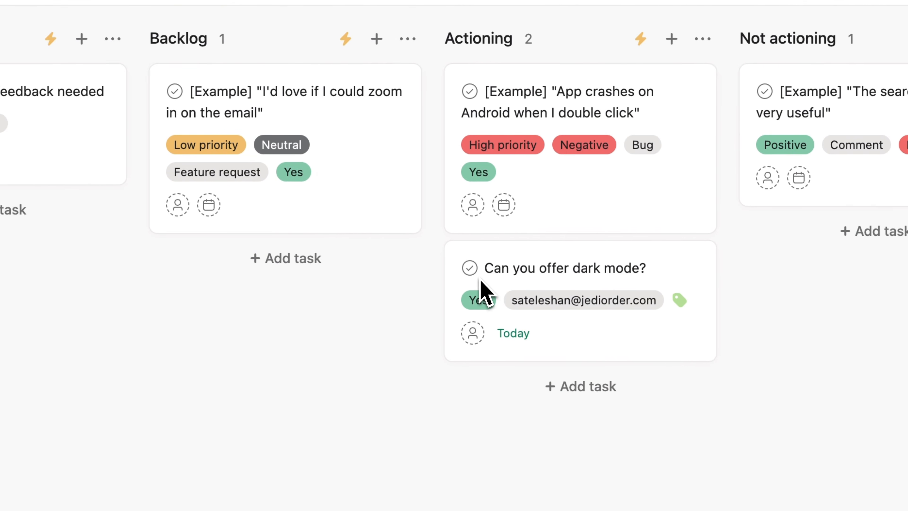
mouse_move(478, 294)
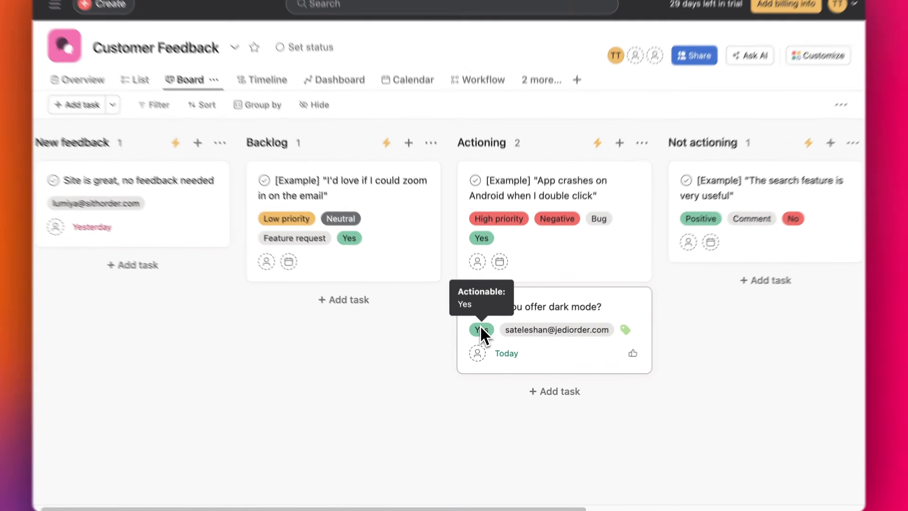